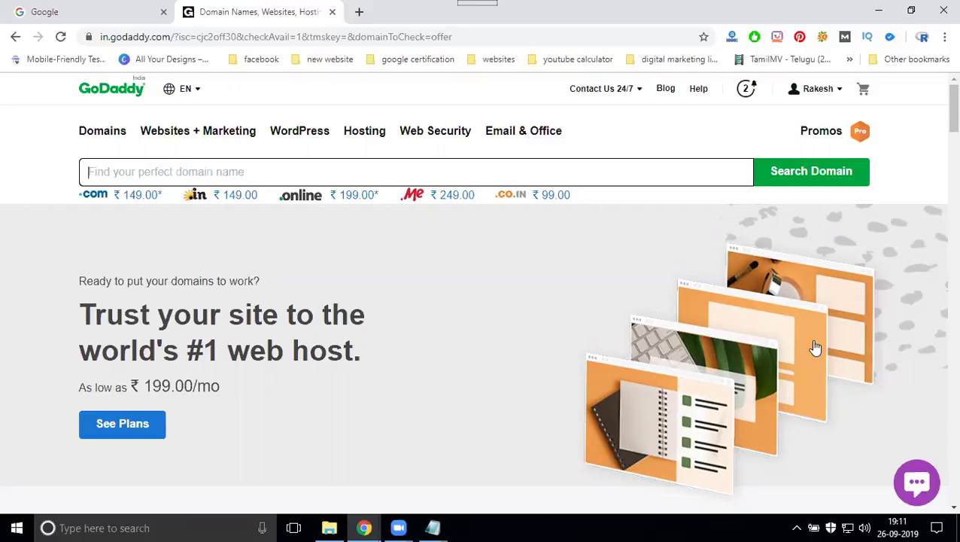
# Switch from the GoDaddy India homepage to the Google search tab
pyautogui.click(67, 12)
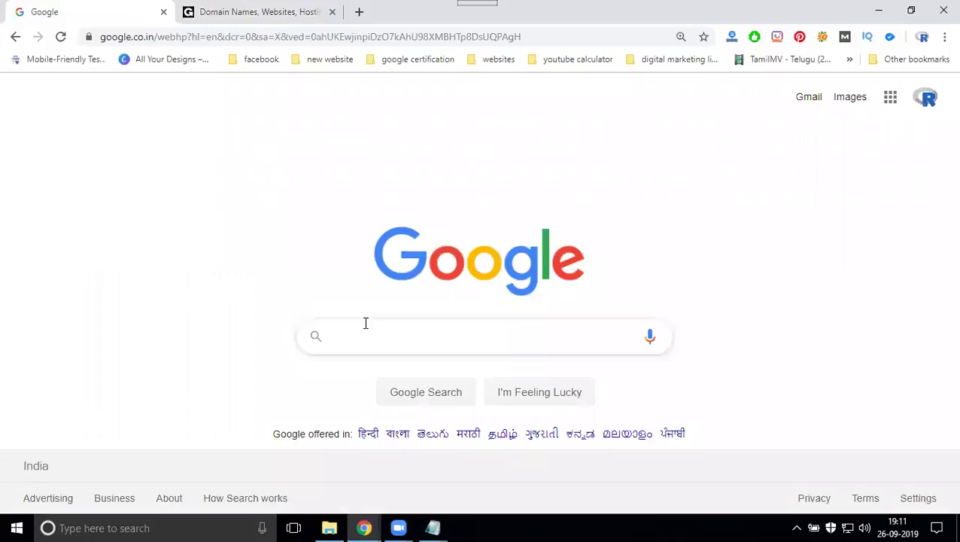
# Search Google for 'mobile' and highlight the results count
pyautogui.write('mobi')
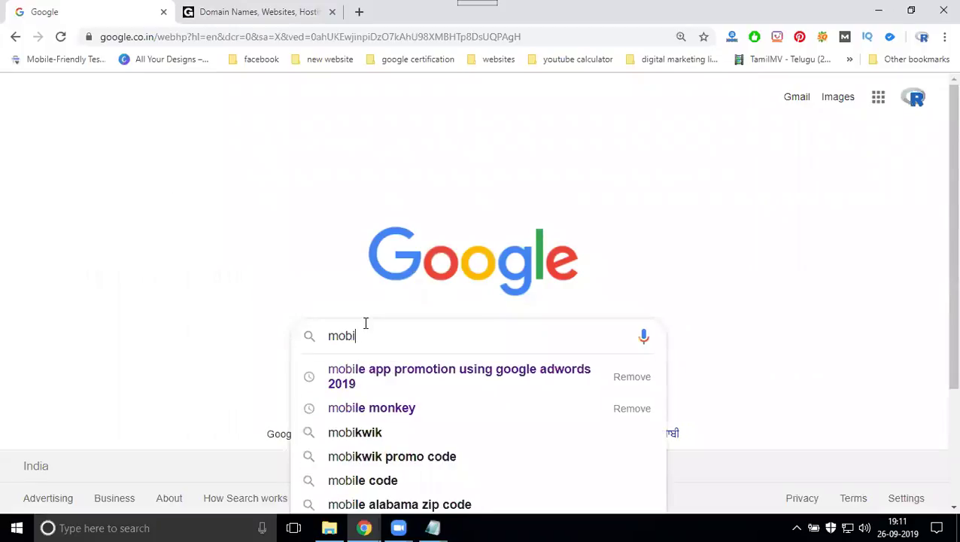
pyautogui.write('le')
pyautogui.press('Return')
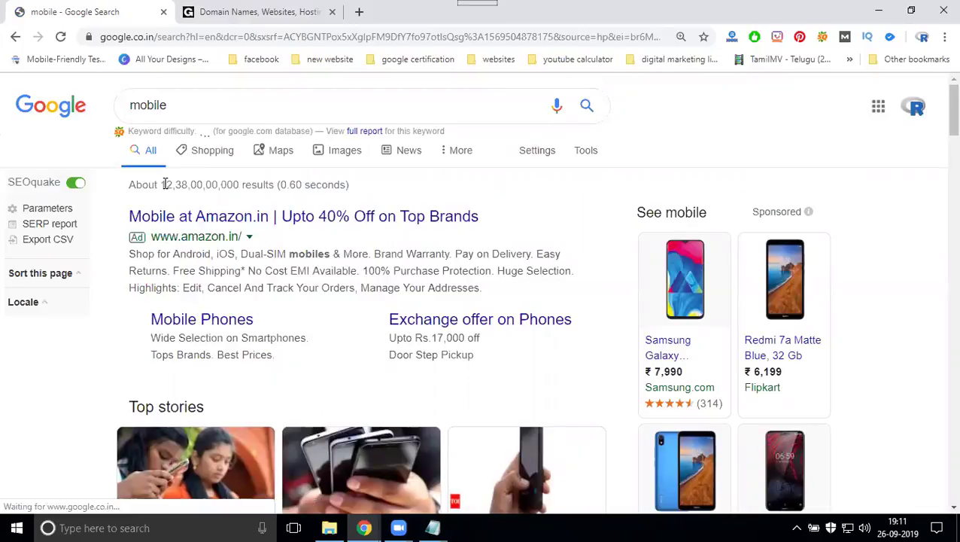
pyautogui.moveTo(164, 185); pyautogui.dragTo(228, 186)
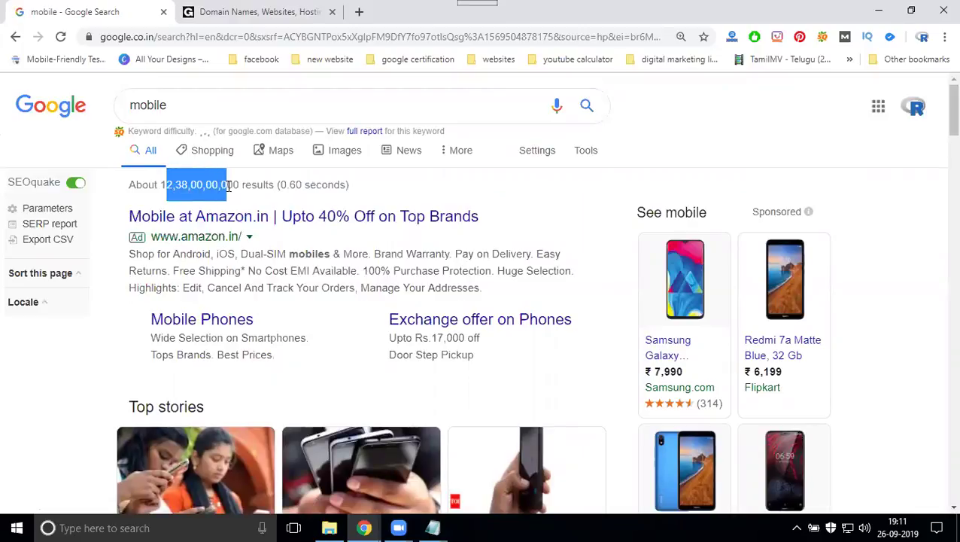
# Select and copy the 'mobile' query from the Google search box
pyautogui.click(194, 103)
pyautogui.hotkey('ctrl', 'a')
pyautogui.hotkey('ctrl', 'c')
# Paste 'mobile' into GoDaddy's domain search and run it
pyautogui.click(236, 12)
pyautogui.click(231, 166)
pyautogui.hotkey('ctrl', 'v')
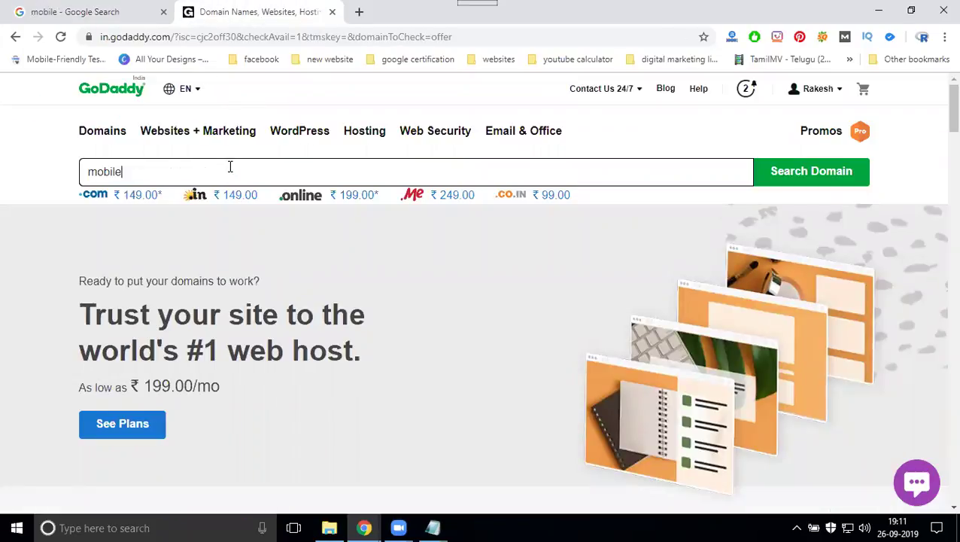
pyautogui.press('Return')
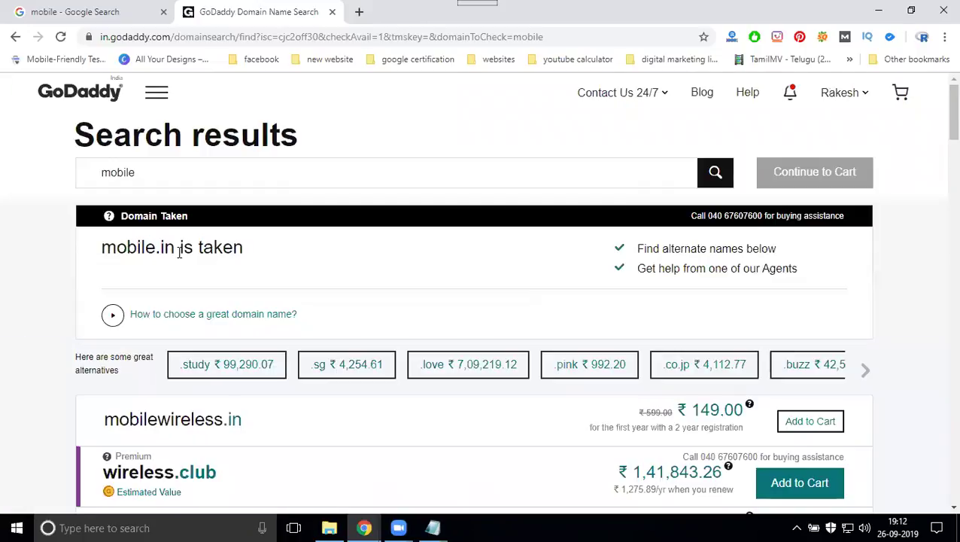
# Extend the search term to 'mobile.com' and search again
pyautogui.click(164, 178)
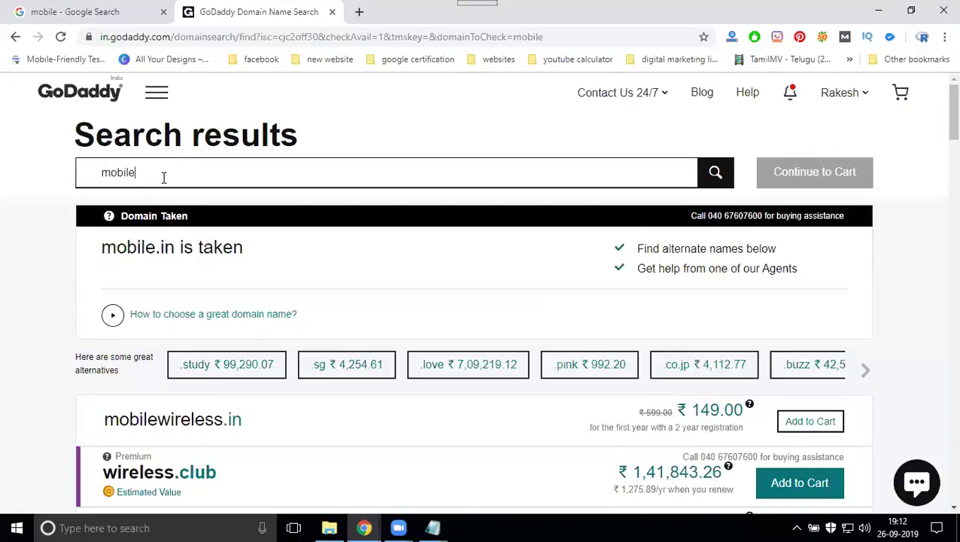
pyautogui.write('.com')
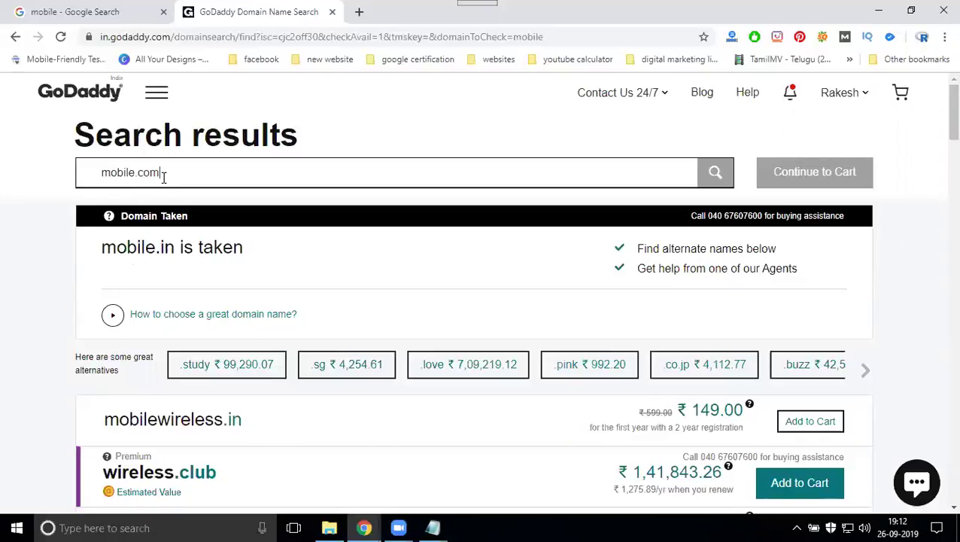
pyautogui.press('Return')
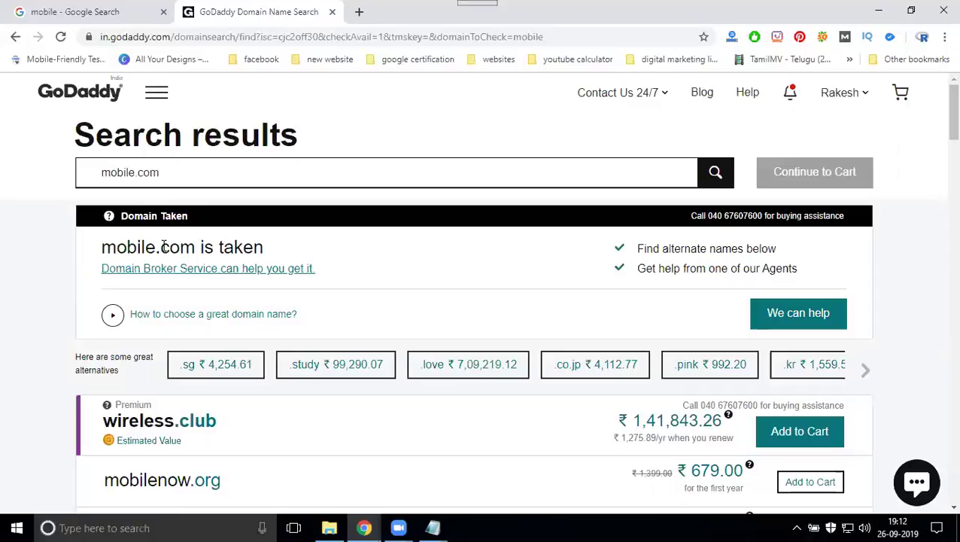
# Scroll through the alternative domains, highlighting mobilephonenet.com's premium price
pyautogui.scroll(-3, 163, 247)
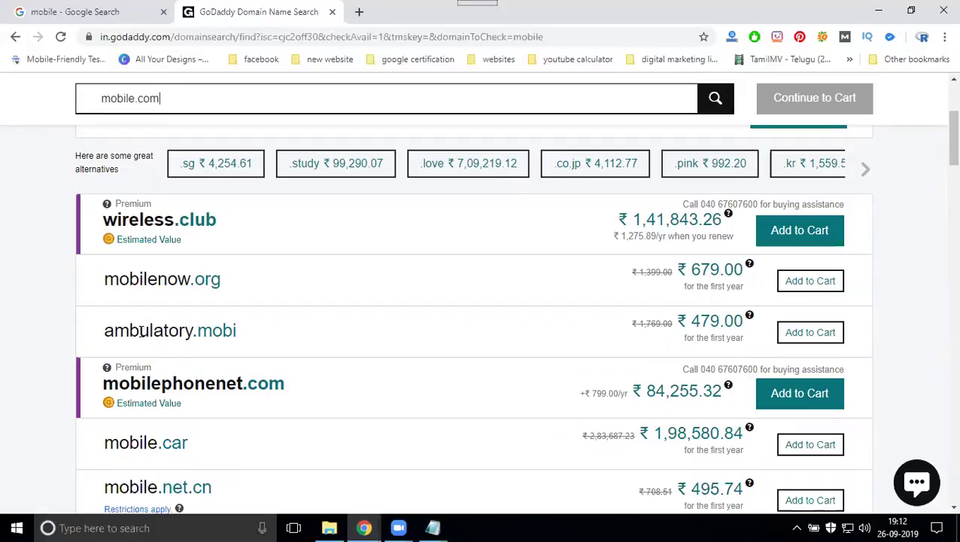
pyautogui.scroll(-1, 212, 358)
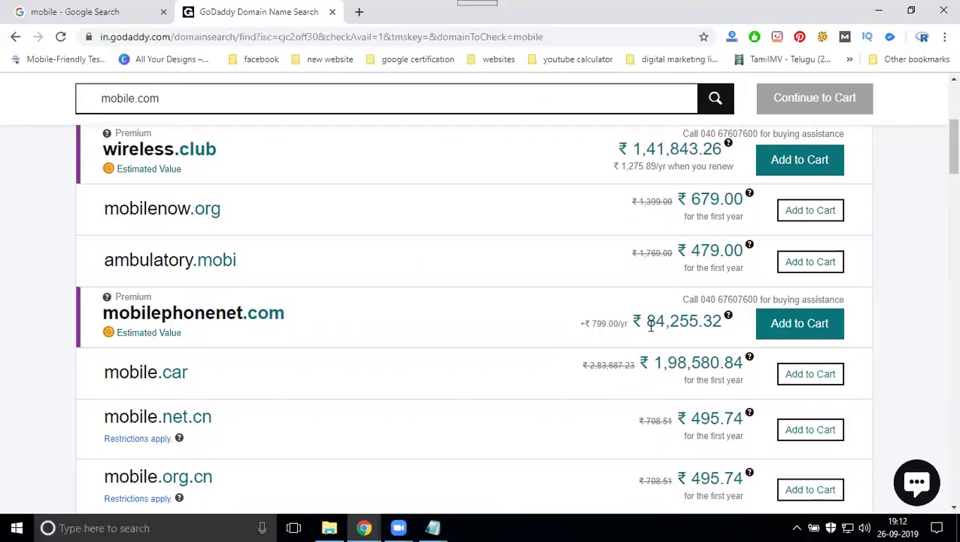
pyautogui.moveTo(646, 324); pyautogui.dragTo(666, 324)
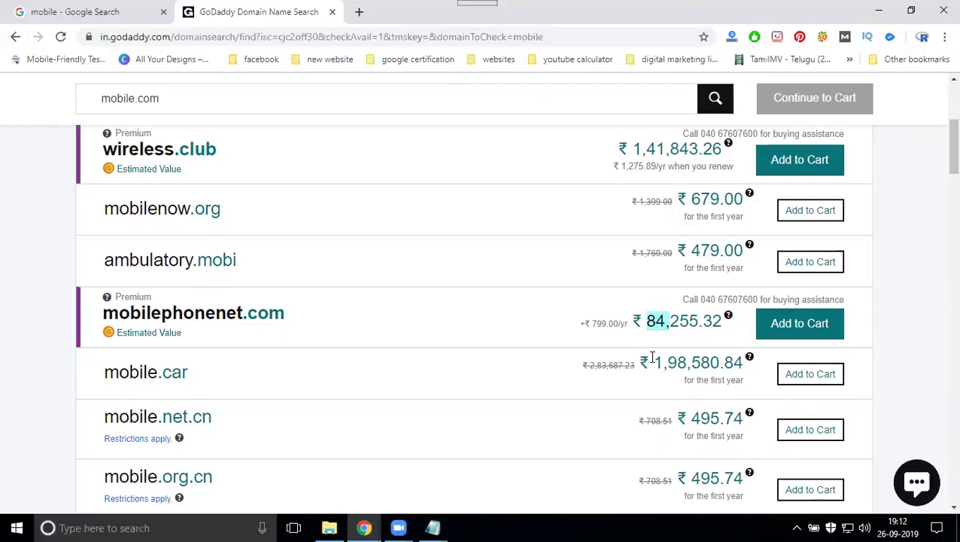
pyautogui.scroll(-2, 268, 401)
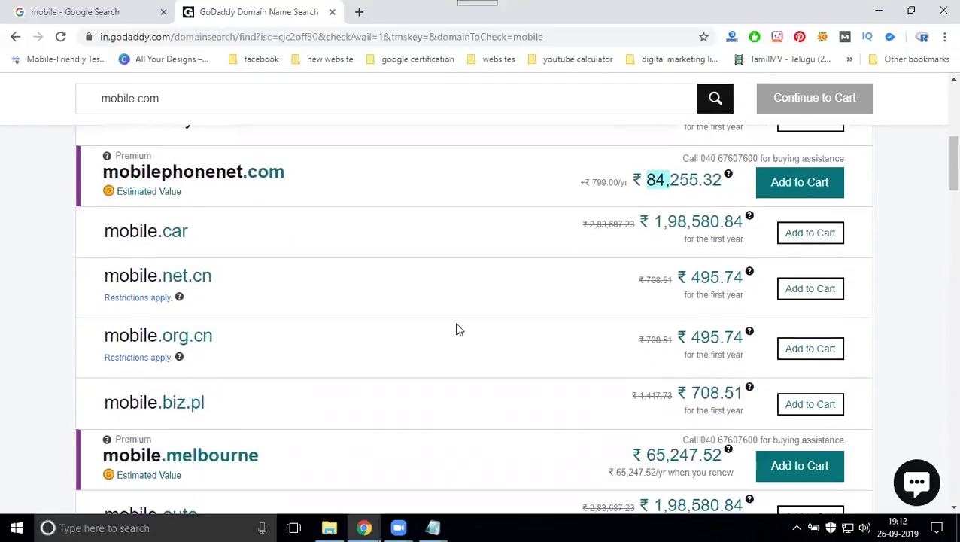
pyautogui.scroll(-1, 401, 322)
pyautogui.scroll(-1, 402, 322)
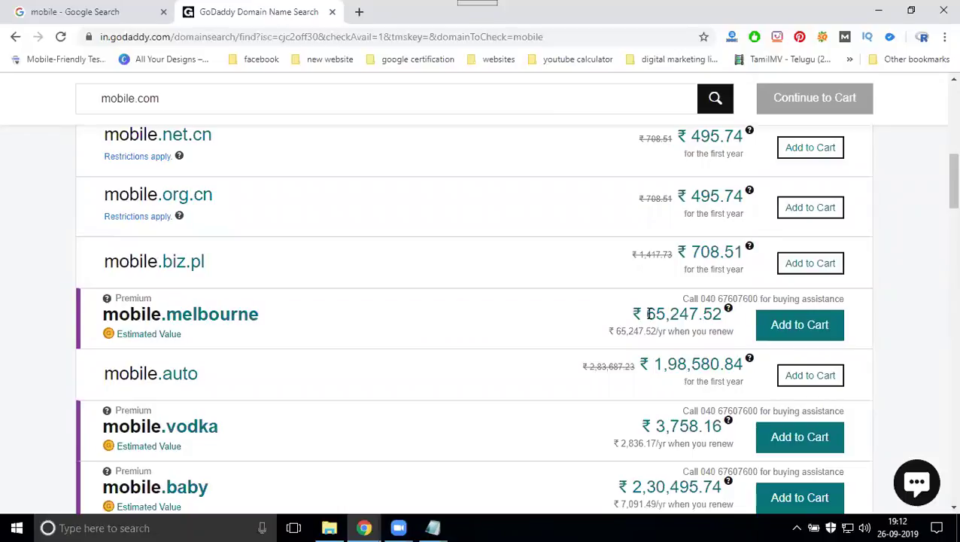
pyautogui.scroll(-2, 252, 346)
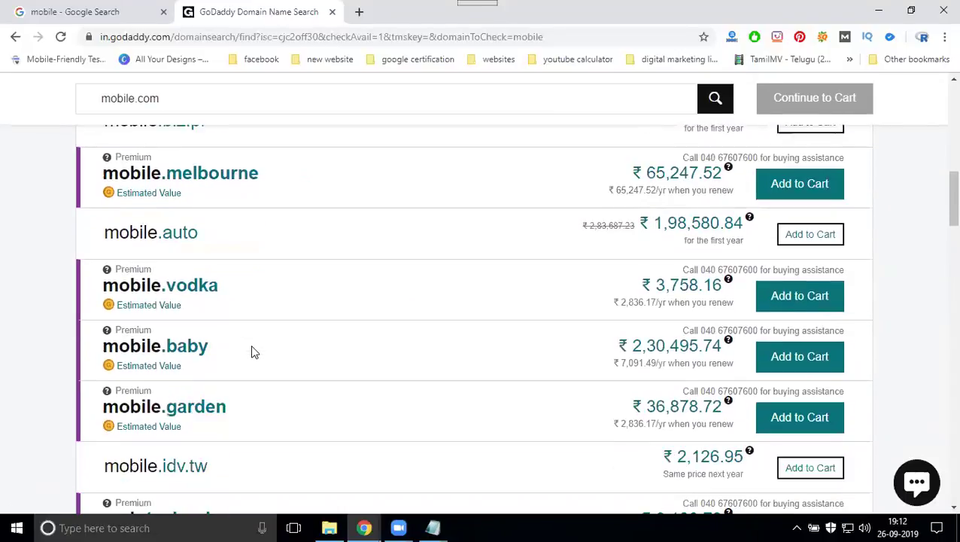
pyautogui.scroll(3, 239, 338)
pyautogui.scroll(4, 239, 342)
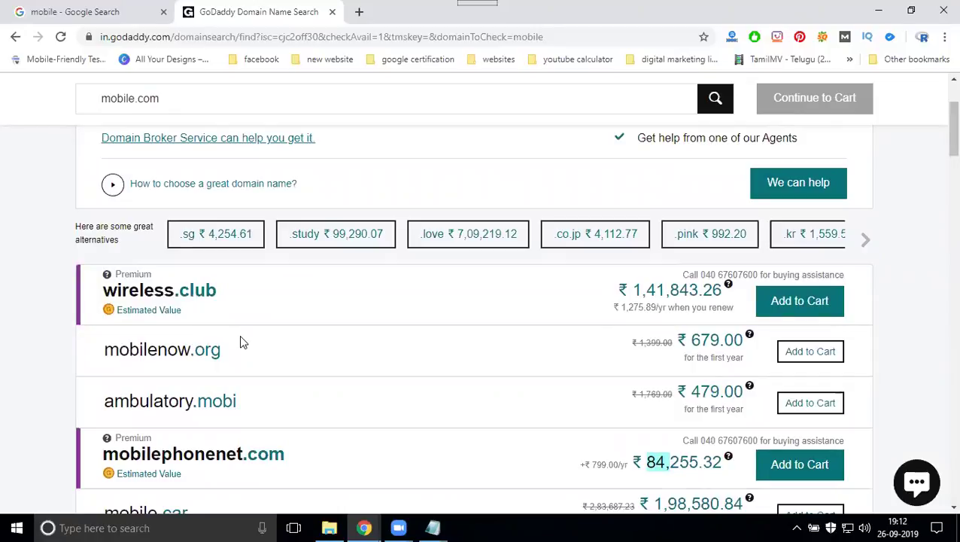
# Search for 'laptop' and highlight laptop.com's ₹35,3,90,070.92 premium minimum offer
pyautogui.click(173, 98)
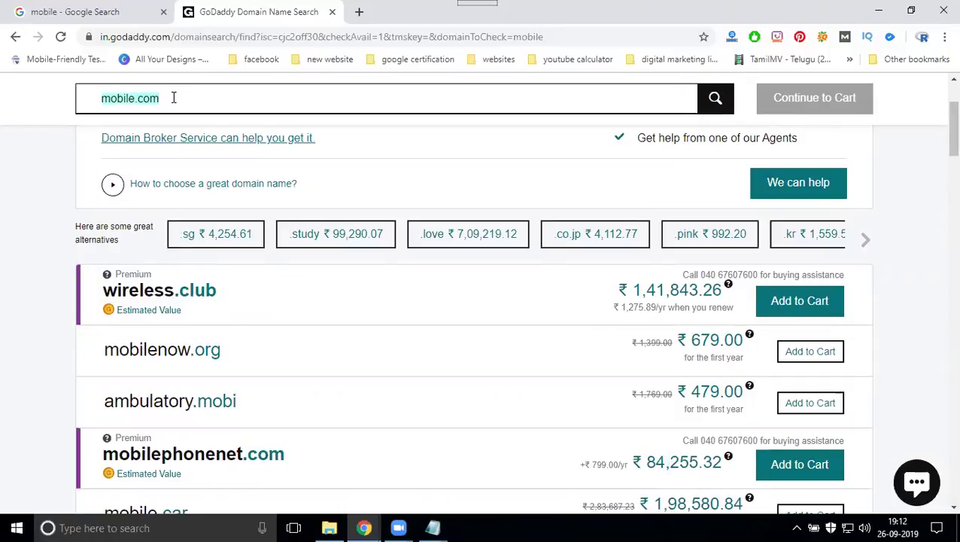
pyautogui.write('laptop')
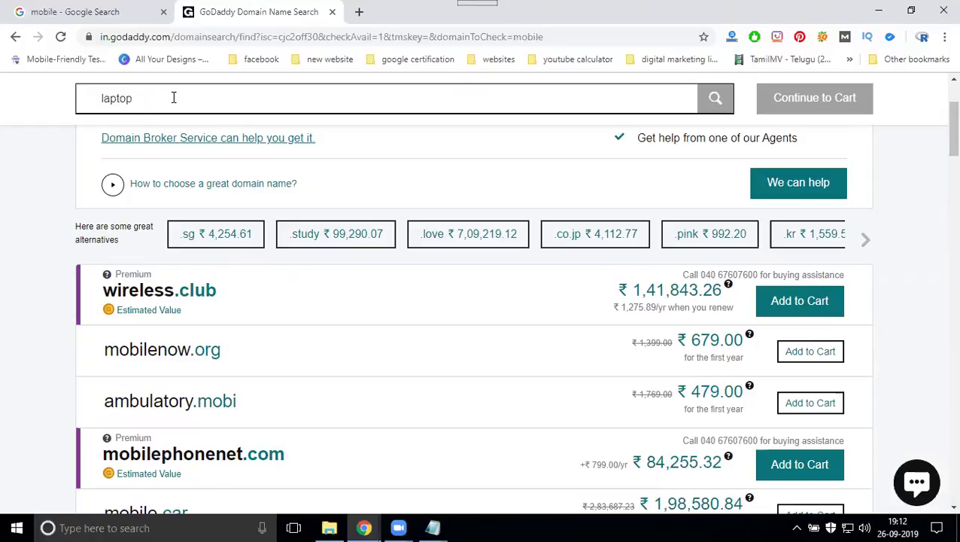
pyautogui.press('Return')
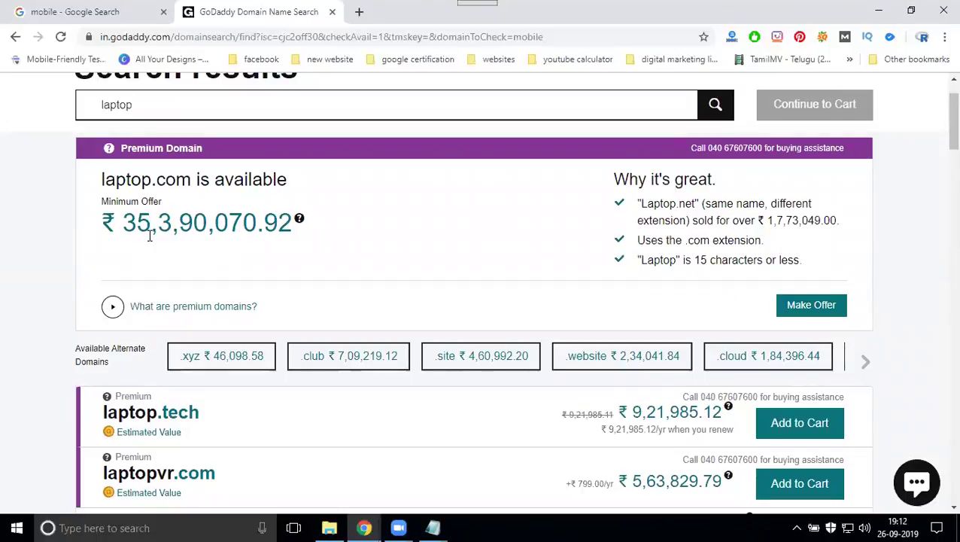
pyautogui.moveTo(123, 224); pyautogui.dragTo(139, 228)
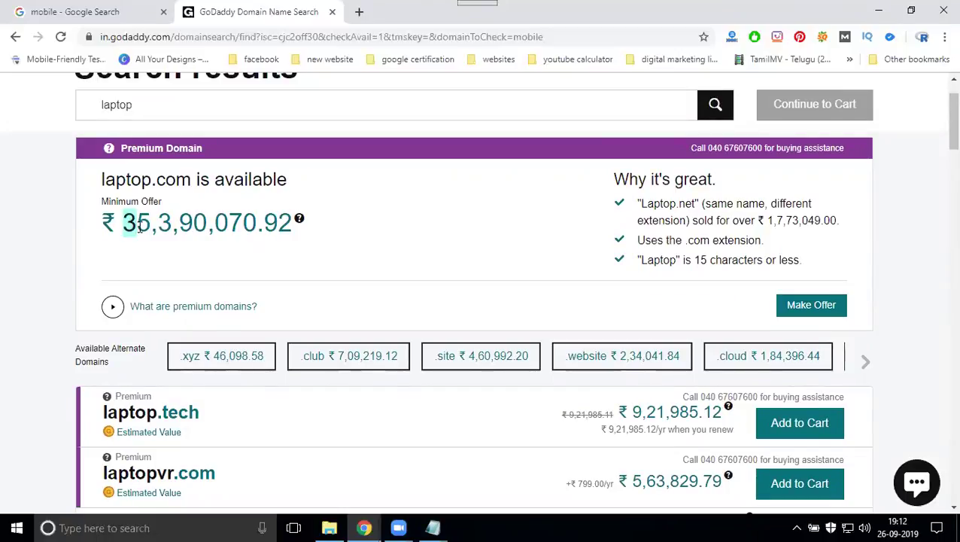
pyautogui.click(189, 220)
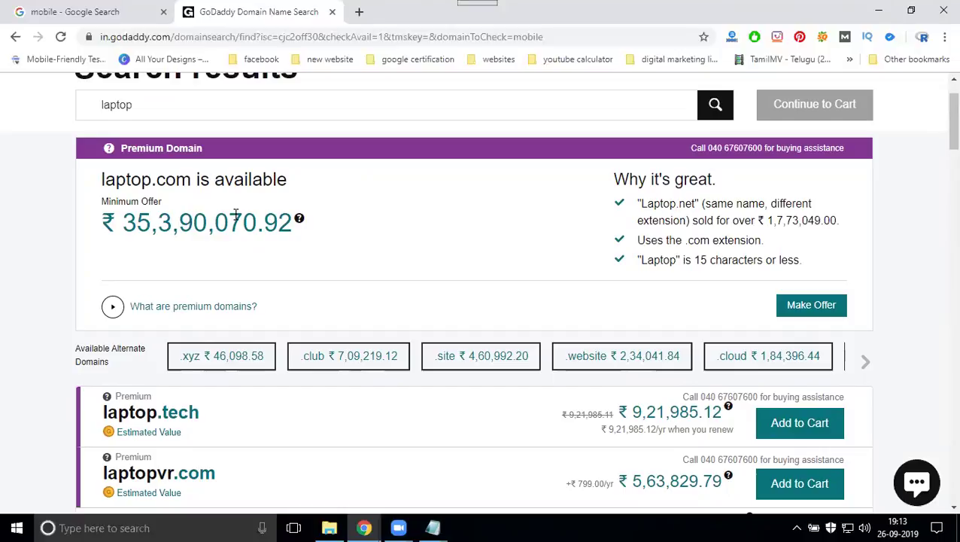
pyautogui.doubleClick(194, 105)
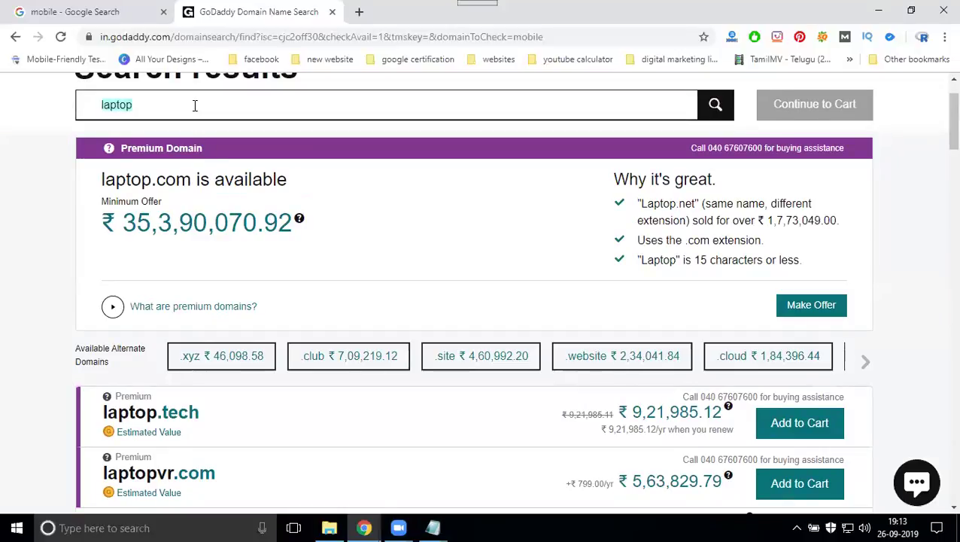
pyautogui.write('insurance')
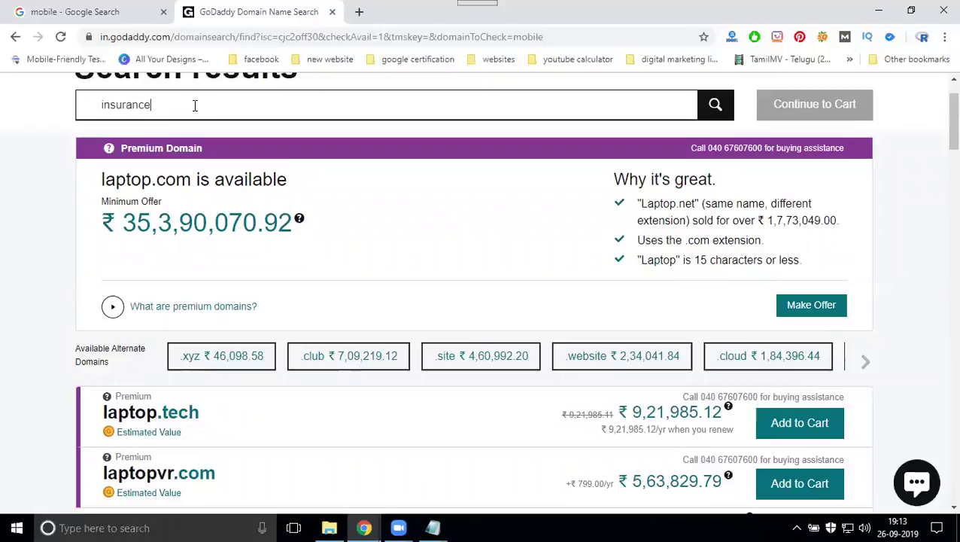
pyautogui.press('Return')
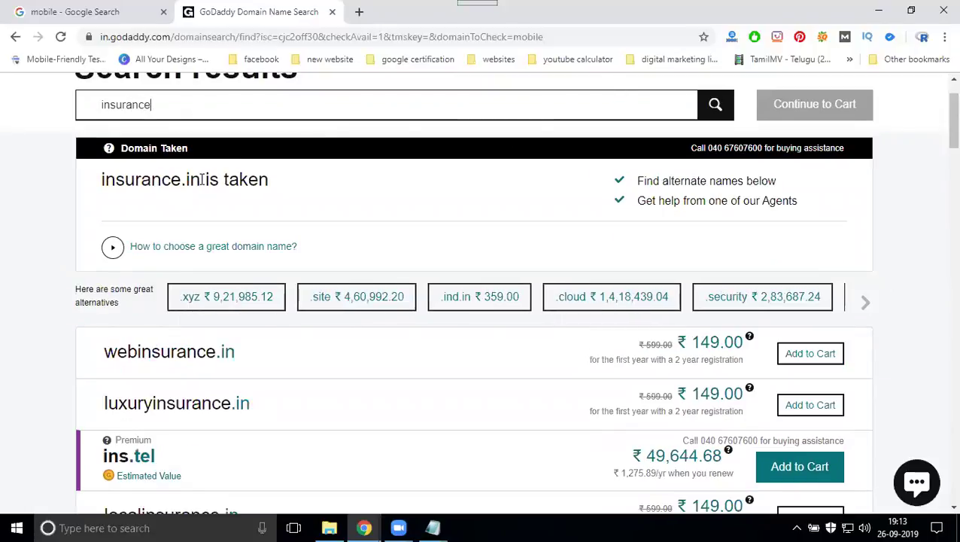
pyautogui.scroll(-3, 224, 190)
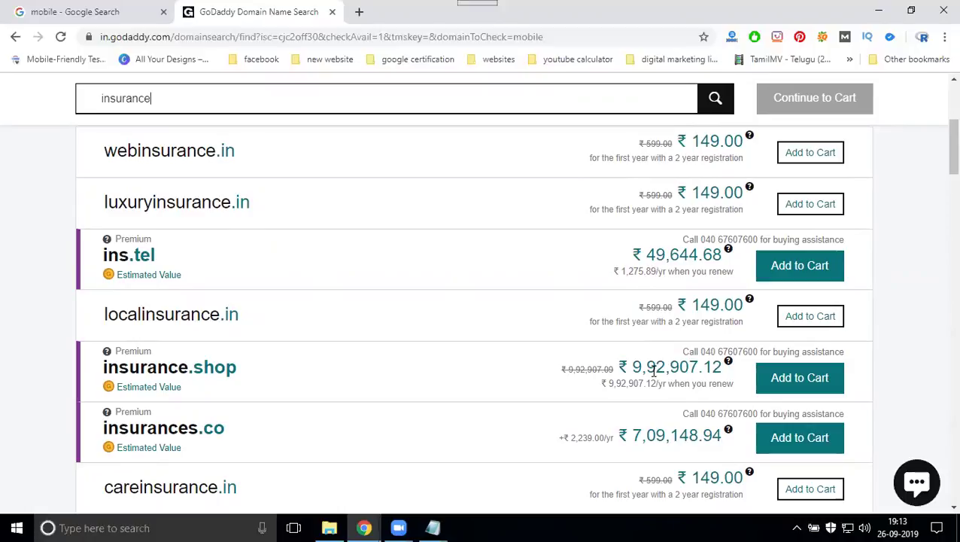
pyautogui.scroll(-3, 653, 368)
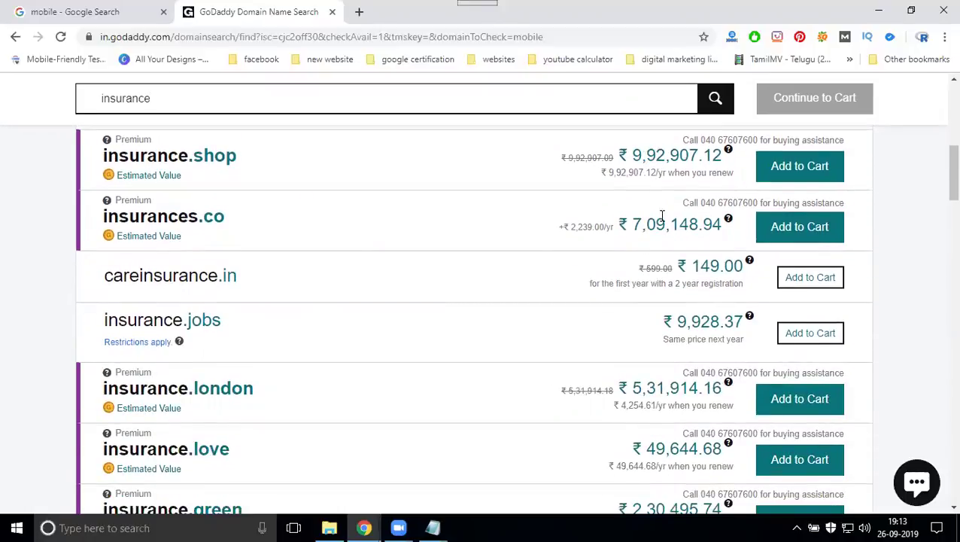
pyautogui.scroll(-2, 645, 376)
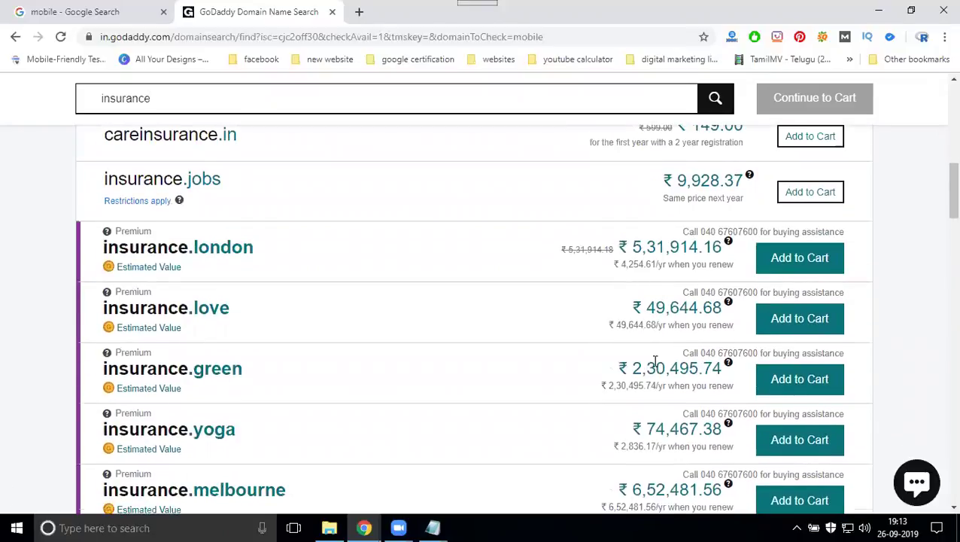
pyautogui.scroll(-1, 655, 361)
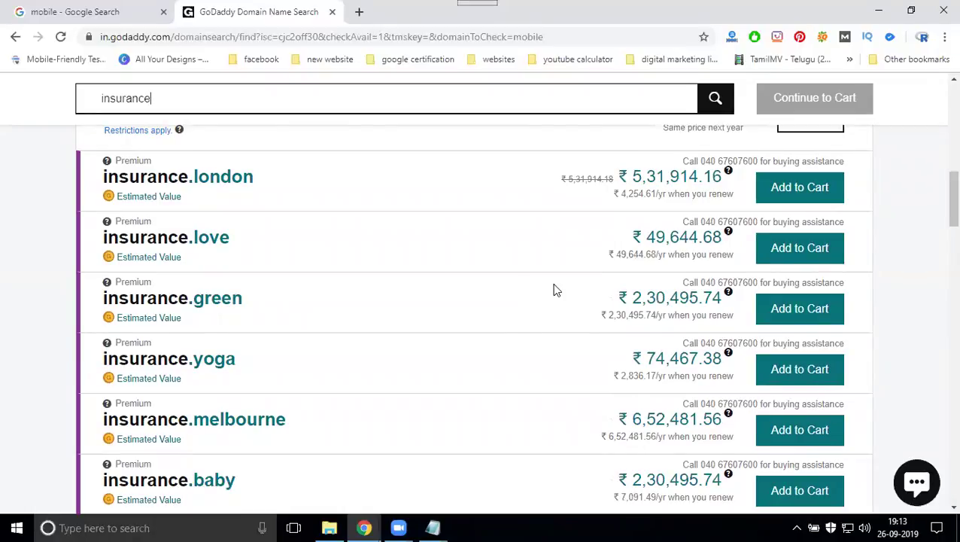
# Zoom in and highlight the ins.tel first-year and renewal prices
pyautogui.hotkey('ctrl', '+')
pyautogui.hotkey('ctrl', '+')
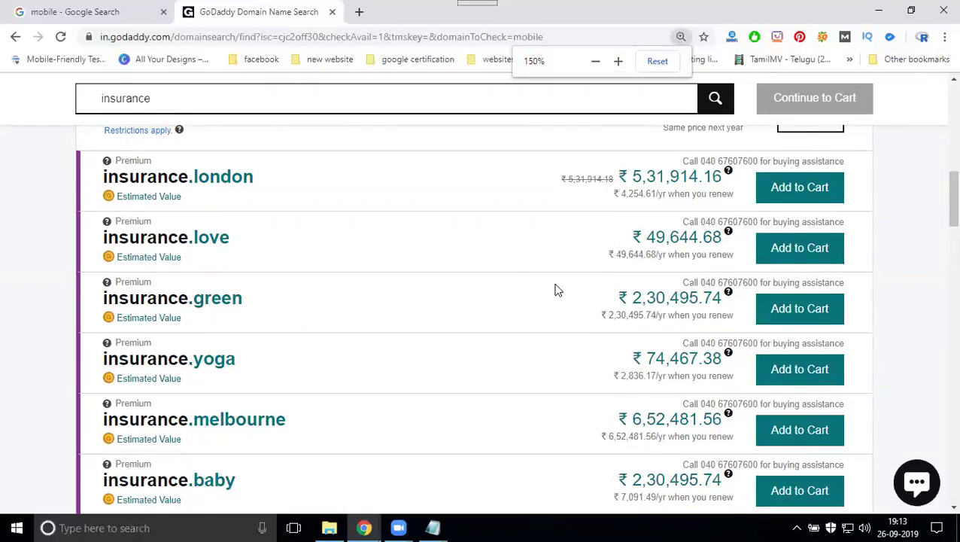
pyautogui.scroll(7, 555, 290)
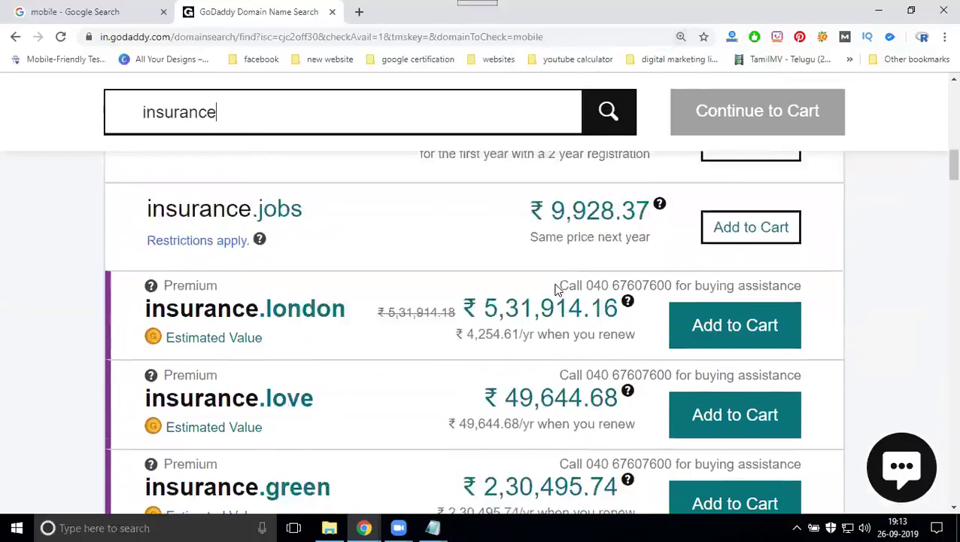
pyautogui.scroll(3, 567, 274)
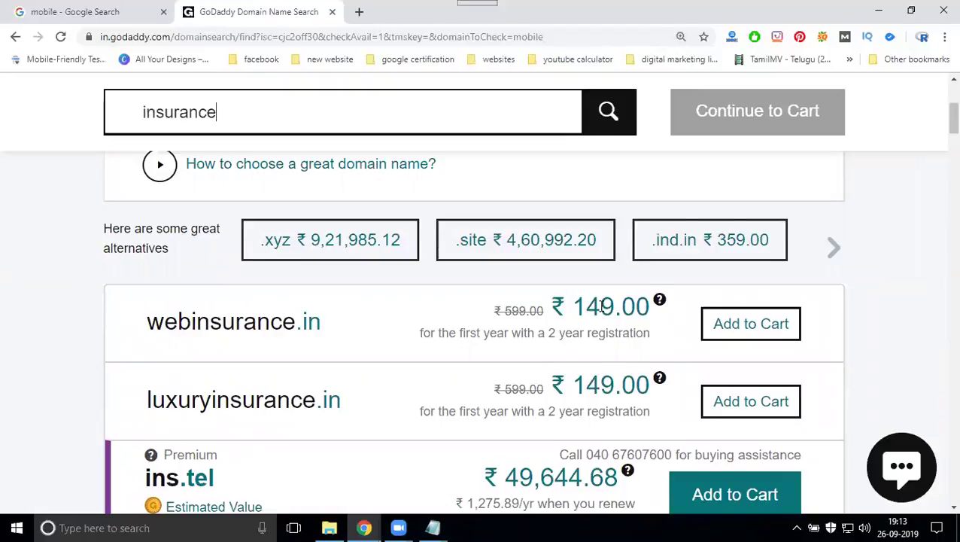
pyautogui.scroll(-1, 602, 305)
pyautogui.scroll(-2, 542, 269)
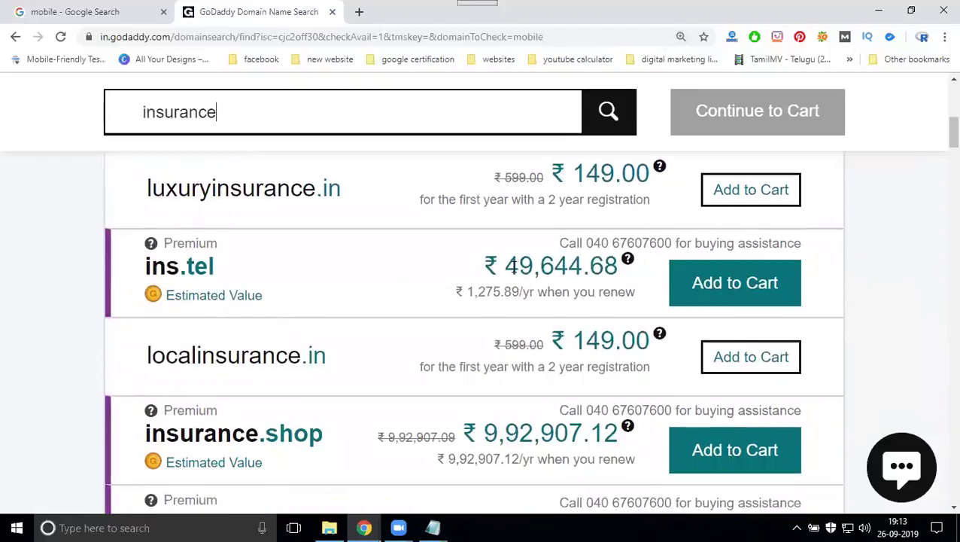
pyautogui.moveTo(506, 265); pyautogui.dragTo(569, 263)
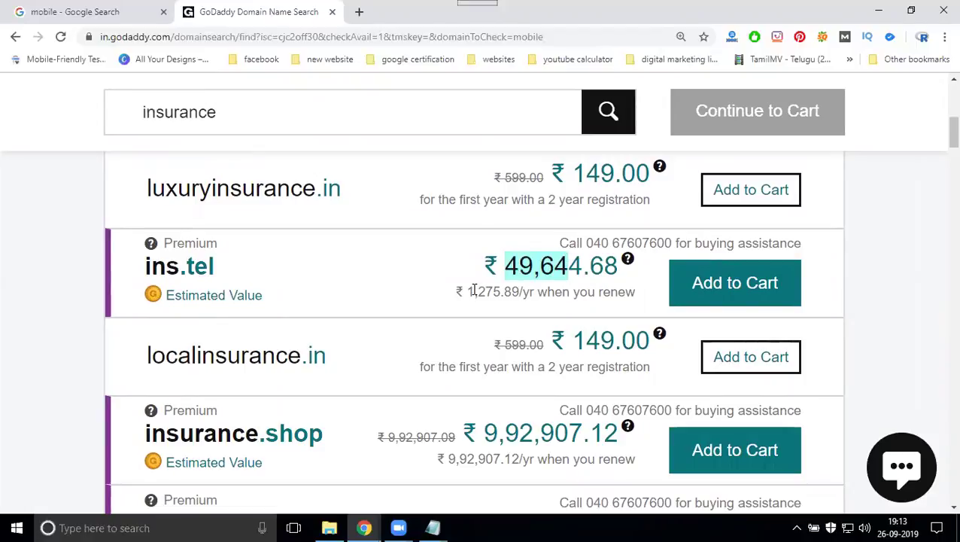
pyautogui.moveTo(476, 292); pyautogui.dragTo(495, 289)
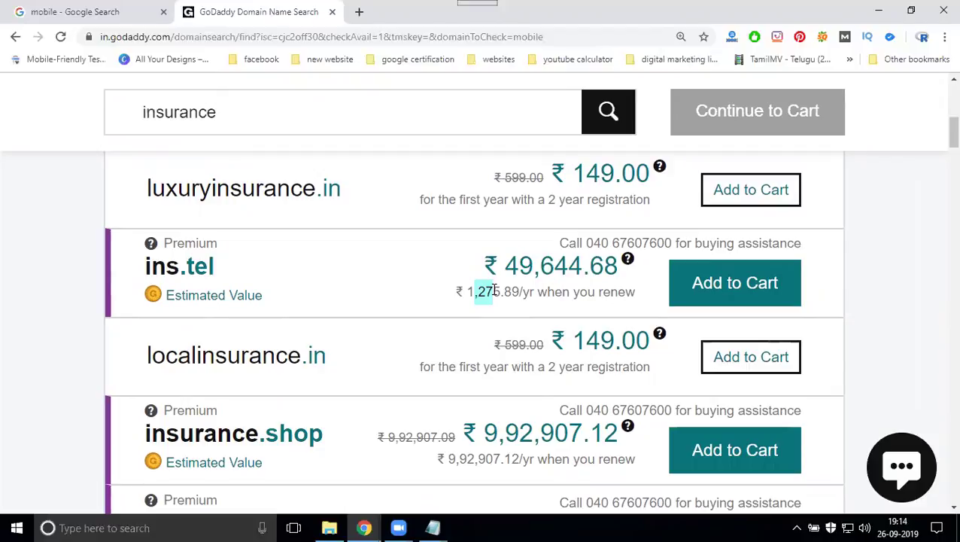
# Highlight the insurance.shop price and renewal, then the insurances.co price
pyautogui.scroll(-3, 494, 290)
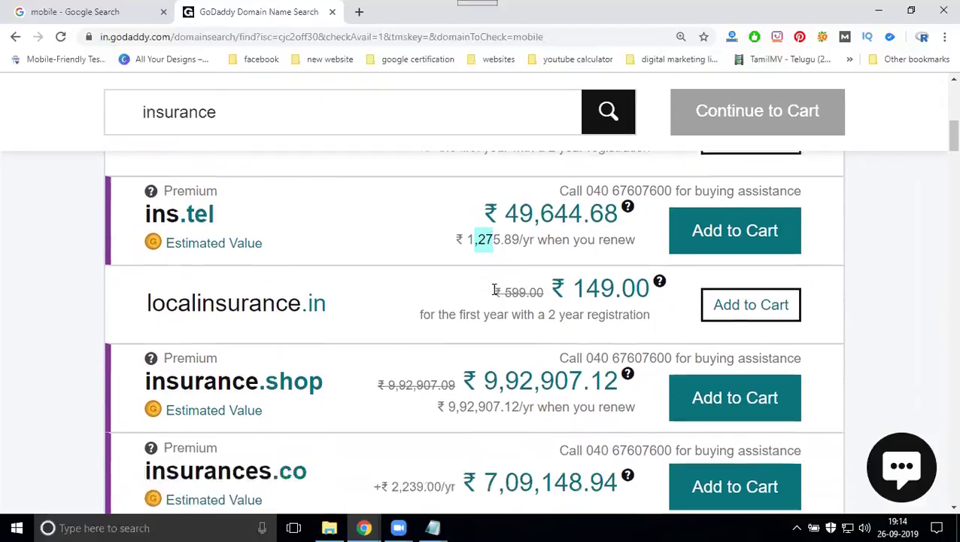
pyautogui.moveTo(485, 218); pyautogui.dragTo(540, 221)
pyautogui.moveTo(448, 247); pyautogui.dragTo(494, 245)
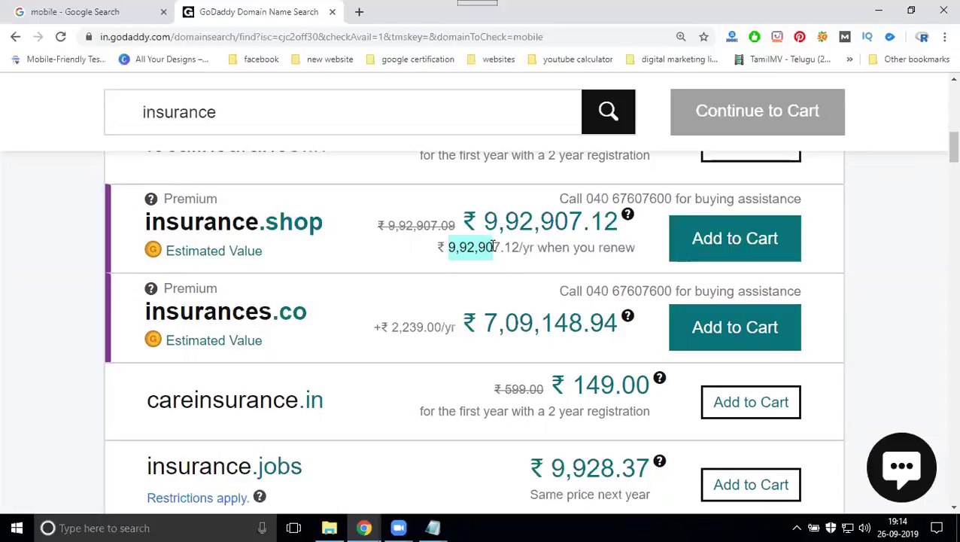
pyautogui.scroll(-1, 493, 247)
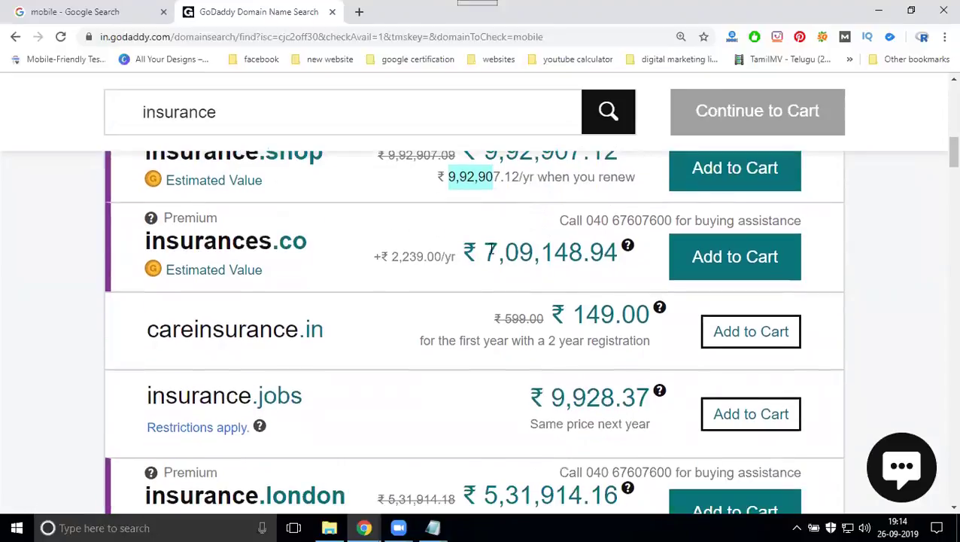
pyautogui.moveTo(487, 249); pyautogui.dragTo(548, 260)
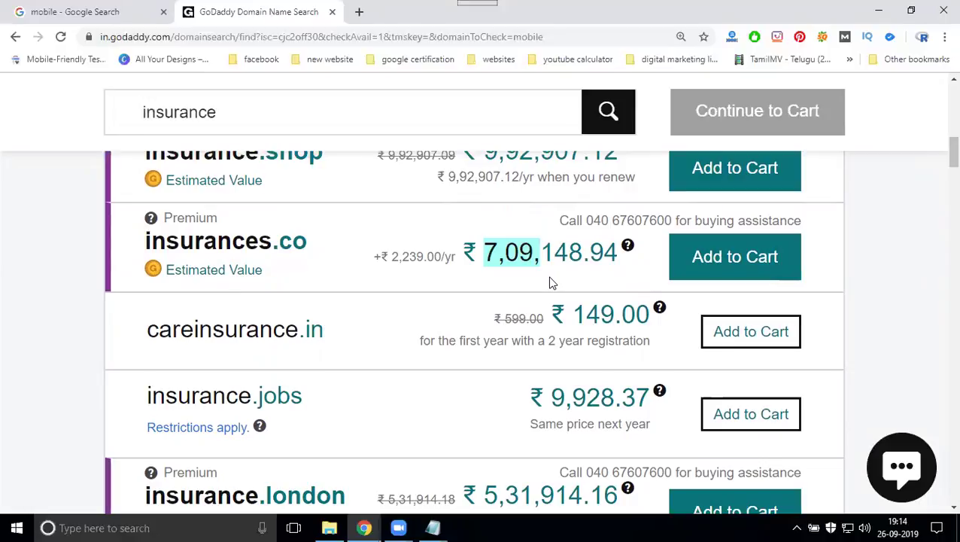
# Highlight insurance.jobs' same-price-next-year note and insurance.london's renewal price
pyautogui.scroll(-2, 542, 260)
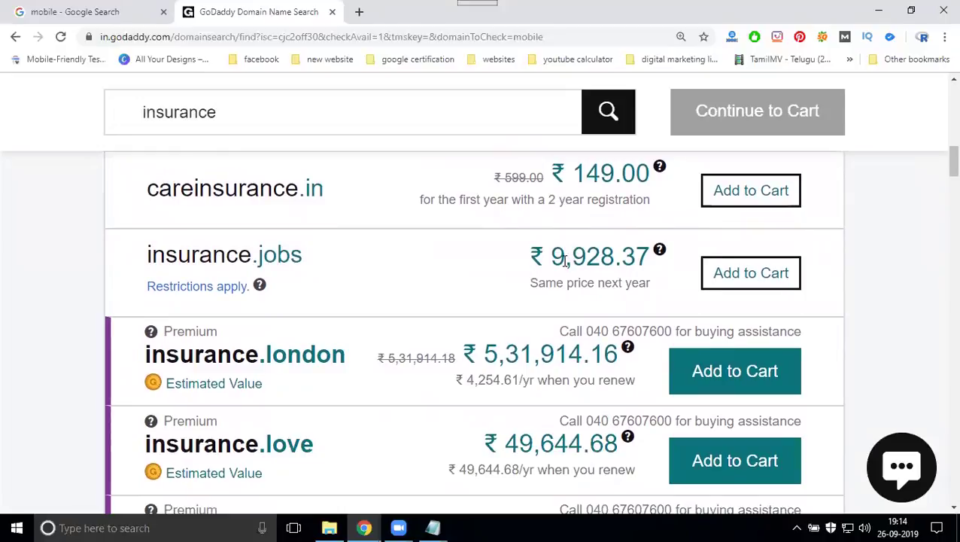
pyautogui.doubleClick(584, 282)
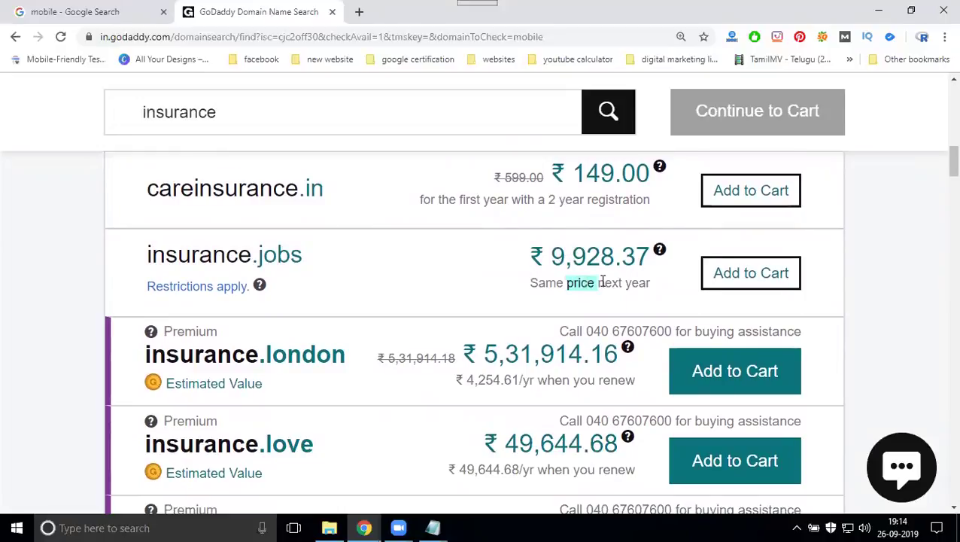
pyautogui.moveTo(603, 282); pyautogui.dragTo(653, 282)
pyautogui.scroll(-2, 649, 283)
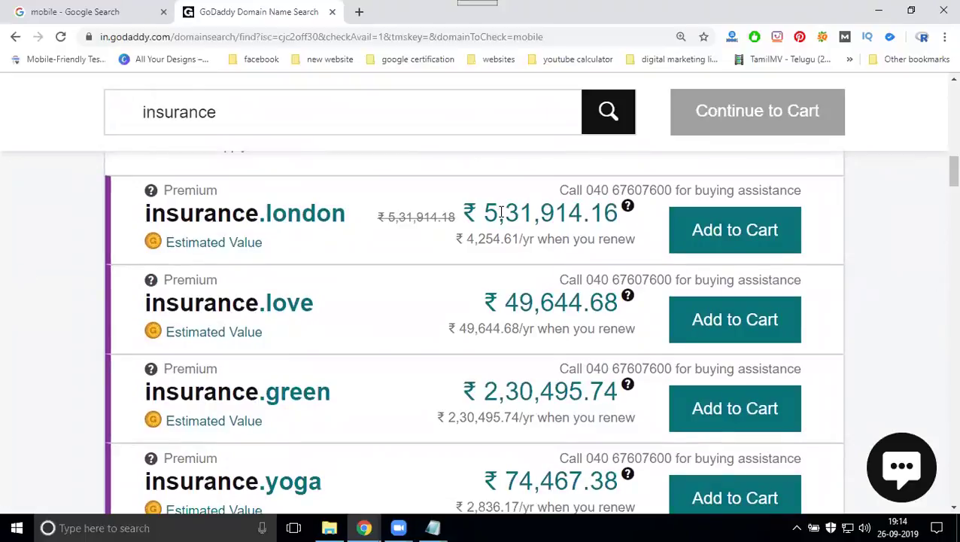
pyautogui.moveTo(470, 237); pyautogui.dragTo(497, 239)
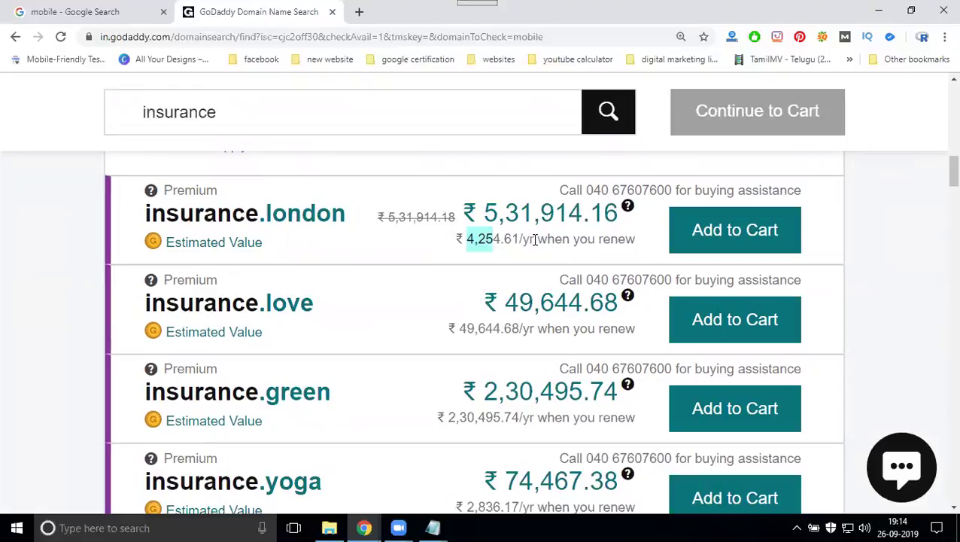
pyautogui.scroll(5, 535, 239)
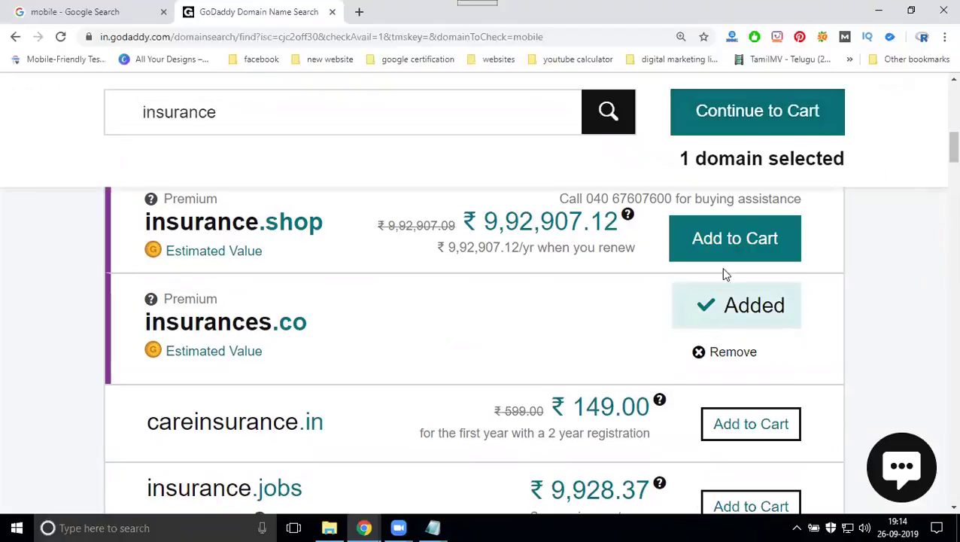
# Continue with insurances.co, reset the zoom, and decline privacy protection
pyautogui.click(758, 121)
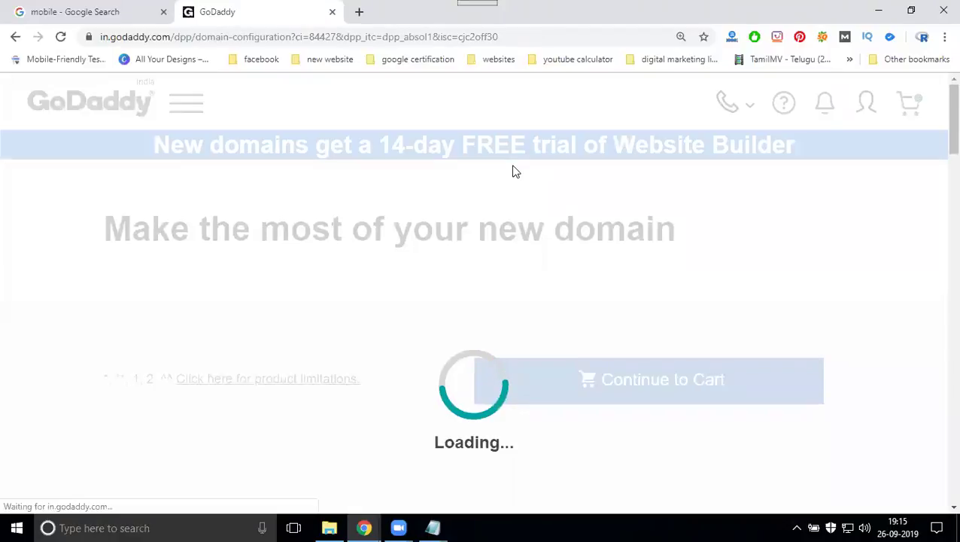
pyautogui.hotkey('ctrl', '0')
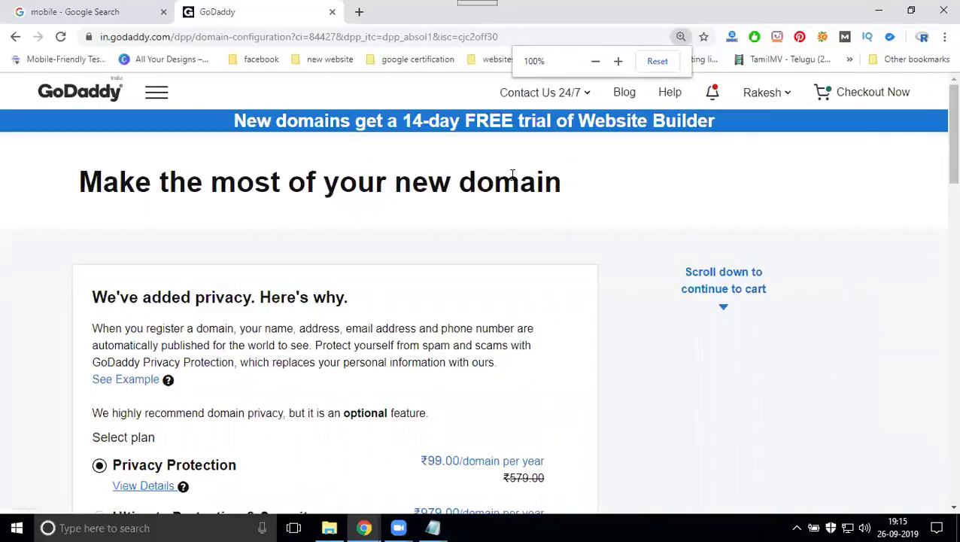
pyautogui.scroll(-3, 429, 260)
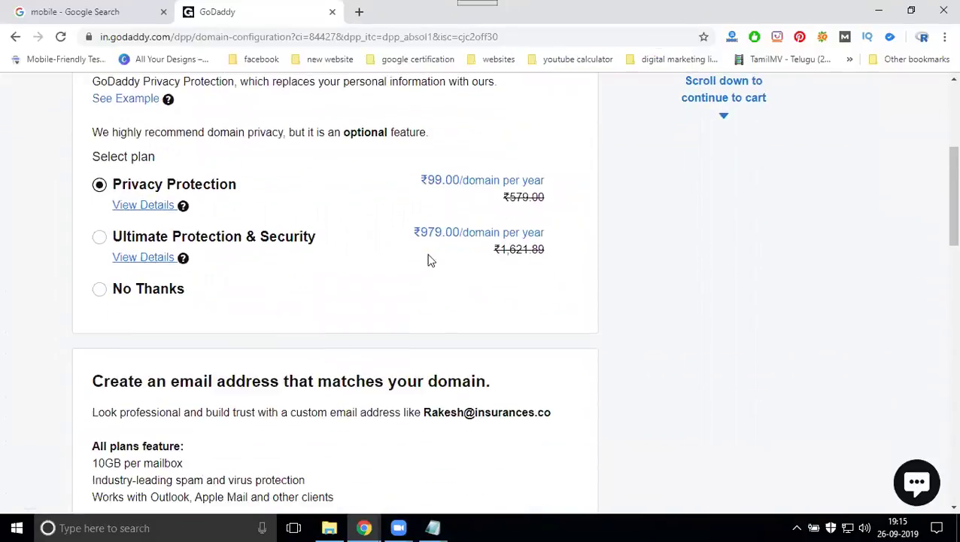
pyautogui.click(120, 295)
# Set the professional email add-on to No Thanks
pyautogui.scroll(-3, 120, 295)
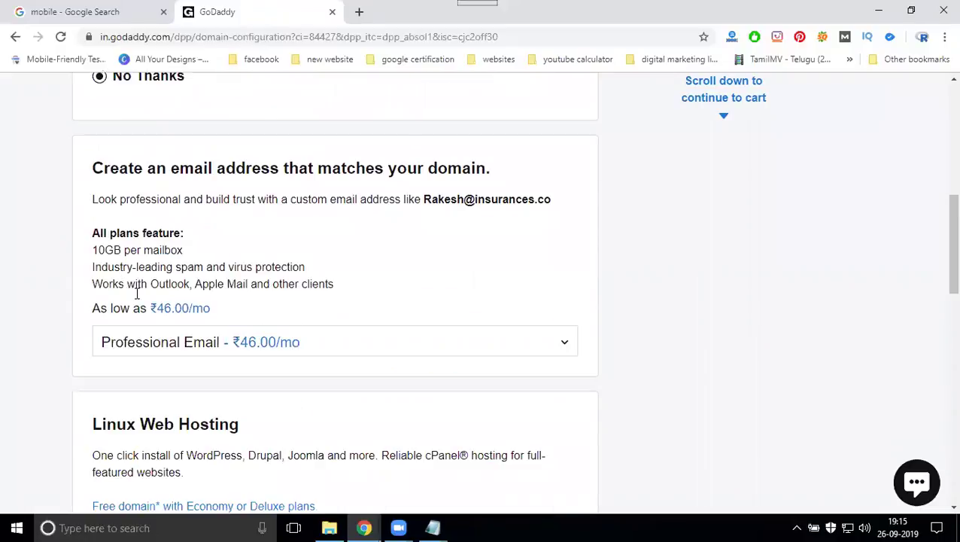
pyautogui.scroll(-3, 167, 335)
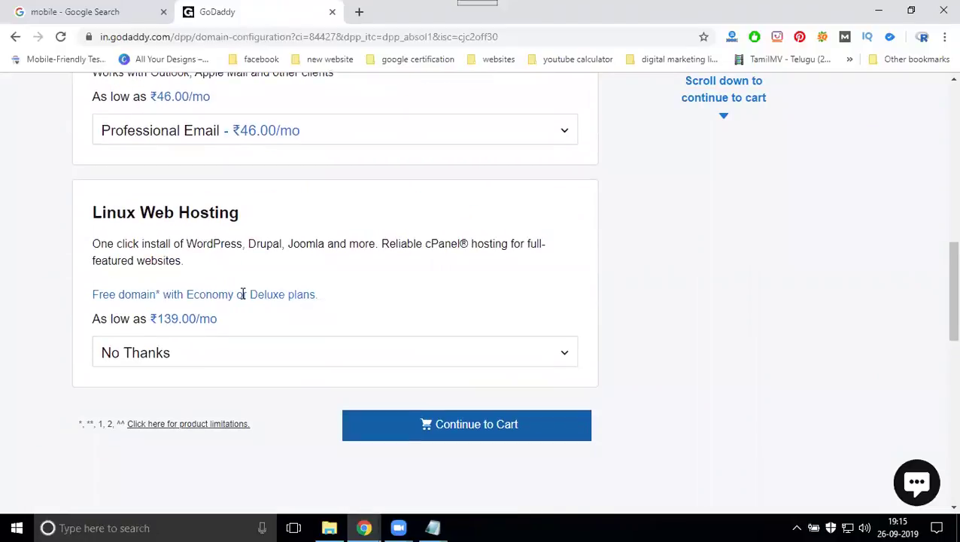
pyautogui.scroll(2, 191, 290)
pyautogui.click(188, 279)
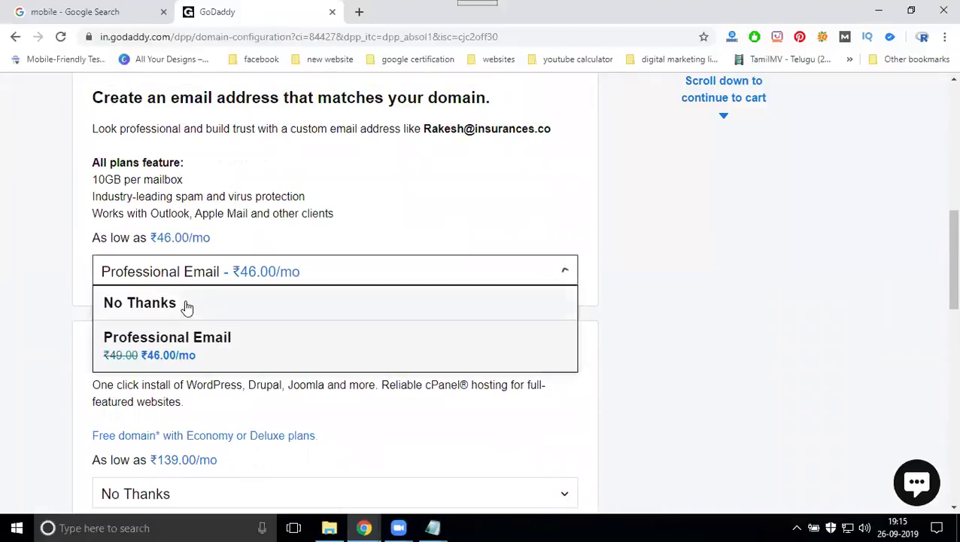
pyautogui.click(185, 310)
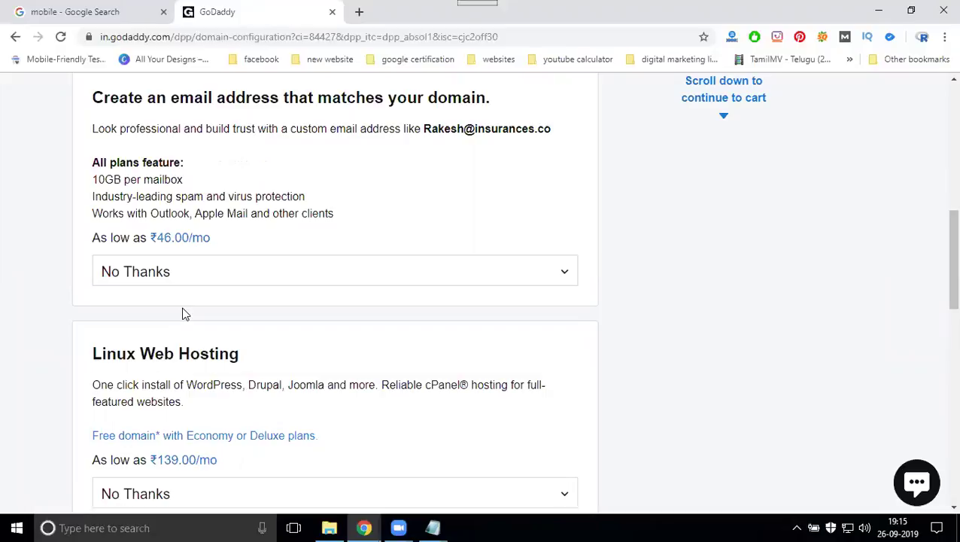
# Try the Professional Email plan, revert it to No Thanks, and continue to the cart
pyautogui.scroll(1, 184, 311)
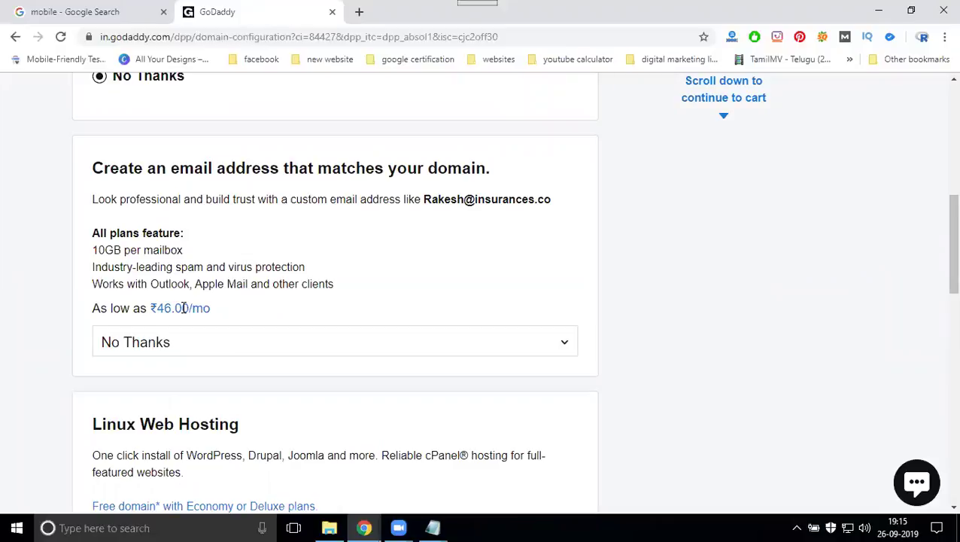
pyautogui.scroll(-1, 183, 309)
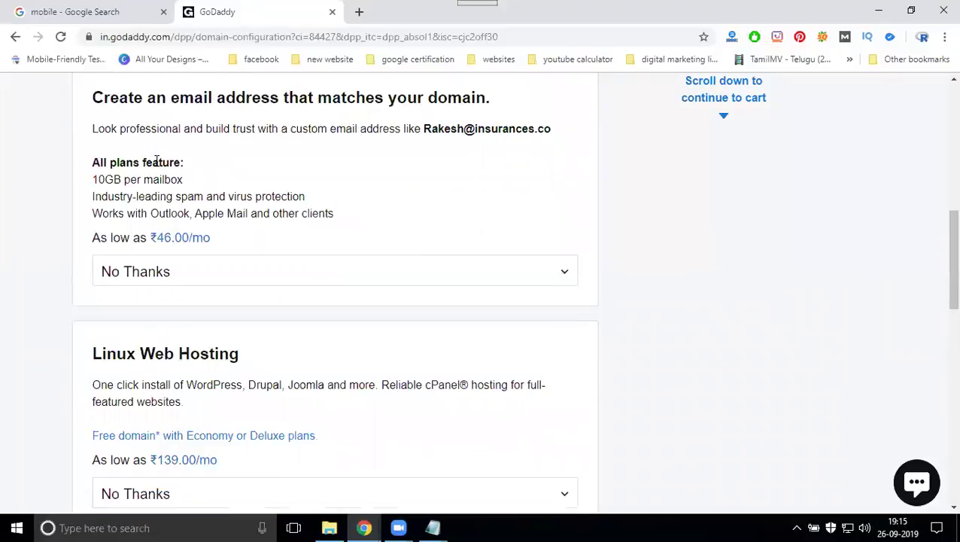
pyautogui.scroll(-2, 191, 195)
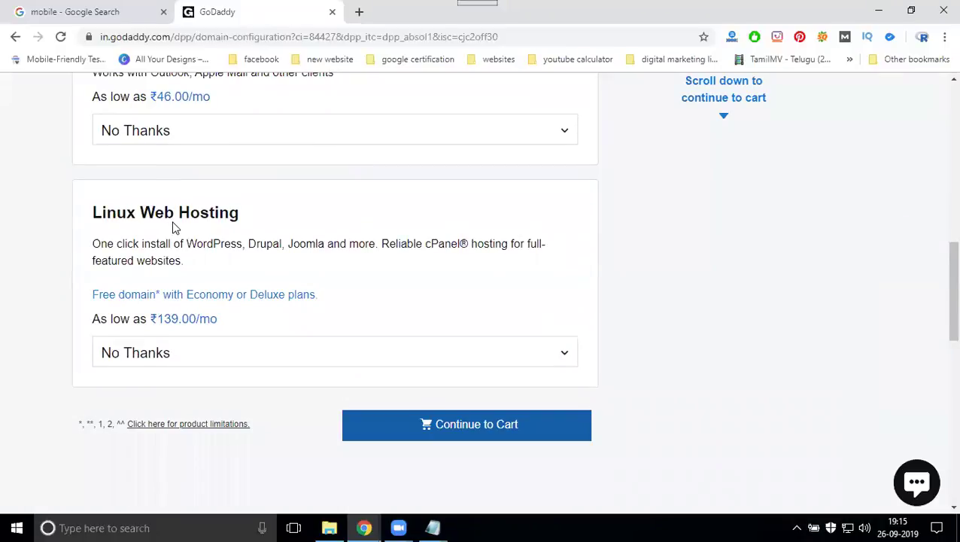
pyautogui.scroll(6, 172, 226)
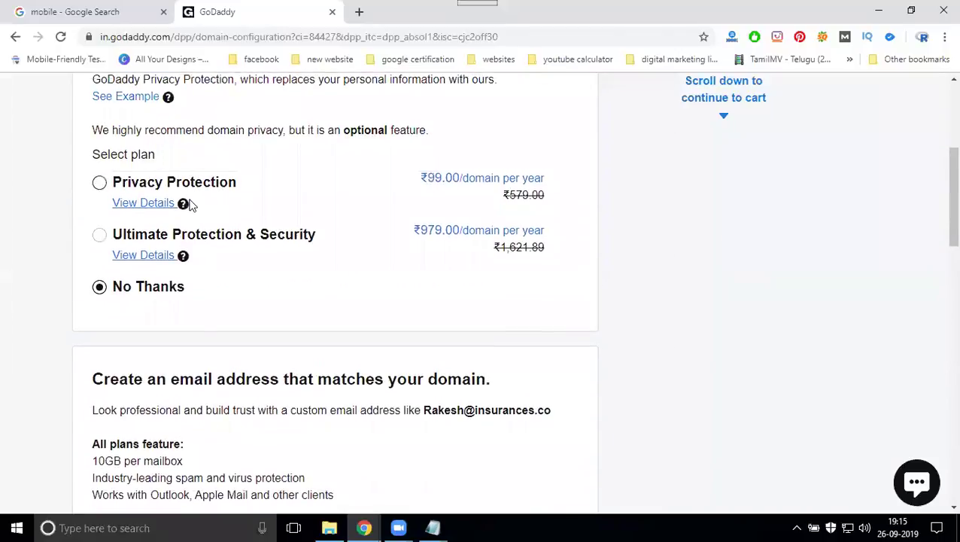
pyautogui.scroll(-3, 188, 203)
pyautogui.scroll(-2, 154, 173)
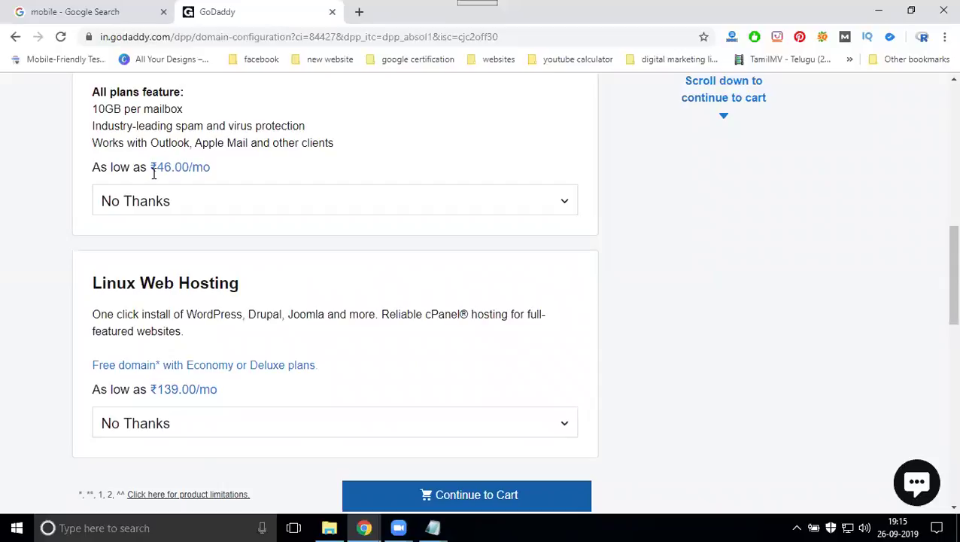
pyautogui.click(161, 211)
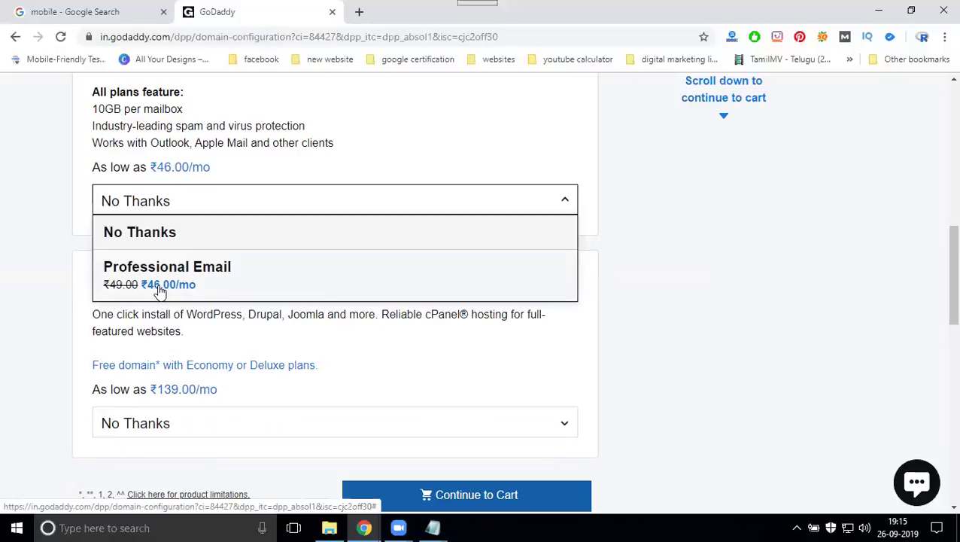
pyautogui.click(160, 291)
pyautogui.scroll(-1, 156, 293)
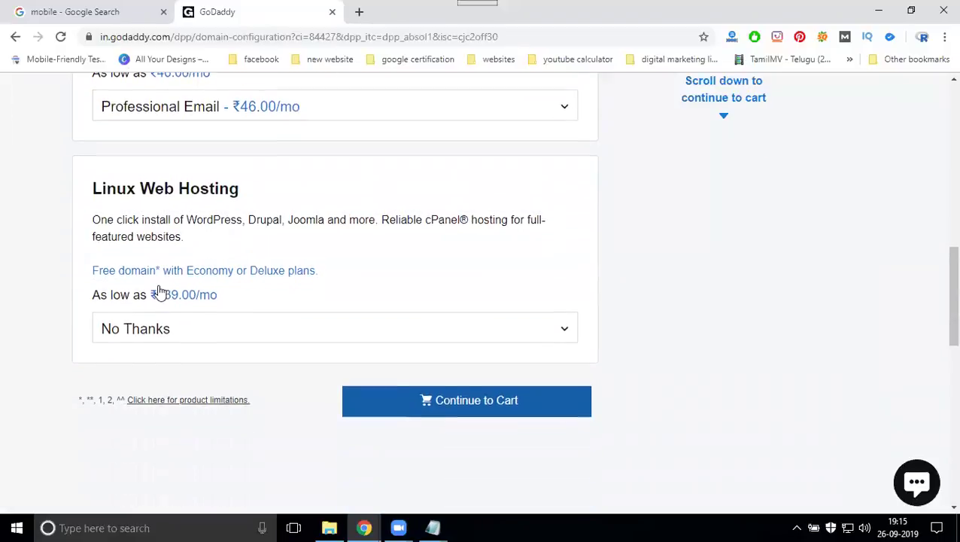
pyautogui.click(167, 133)
pyautogui.click(166, 166)
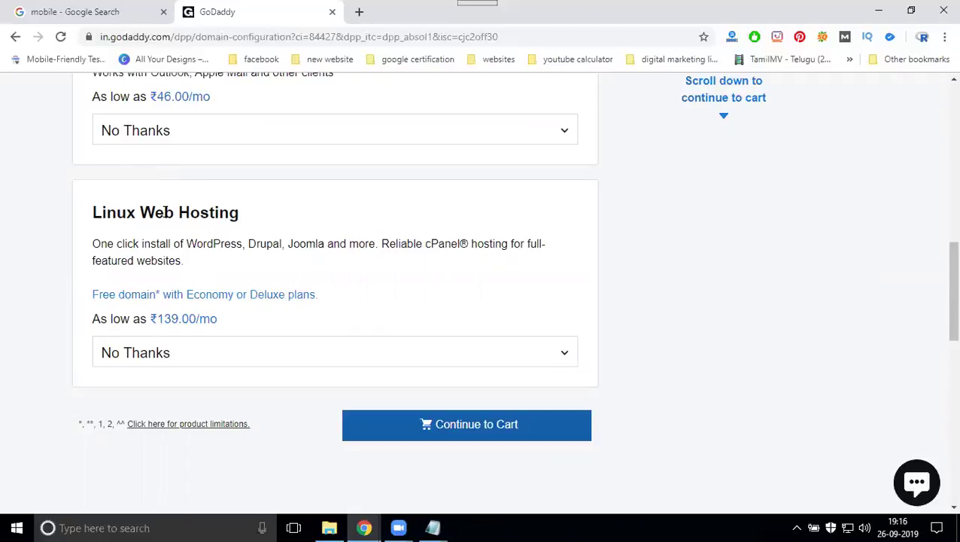
pyautogui.click(441, 426)
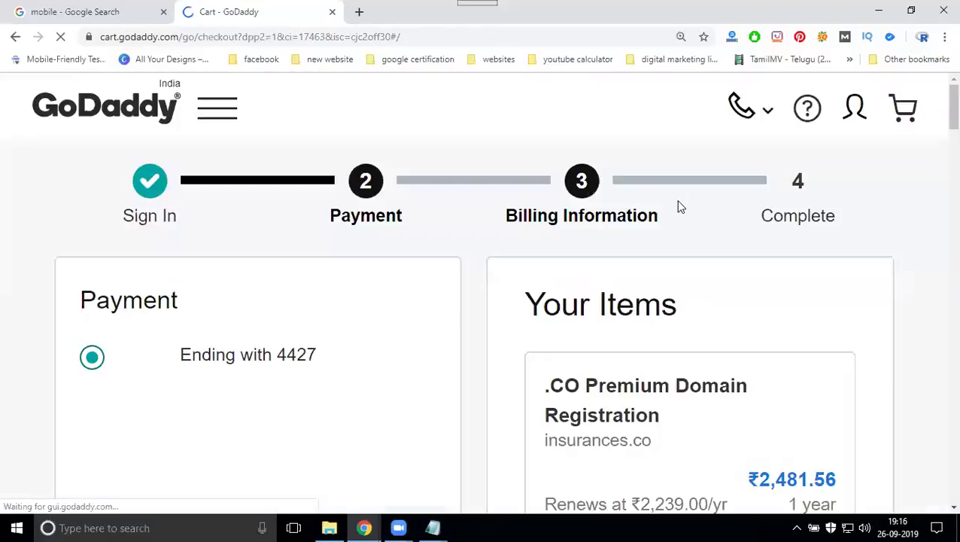
# Zoom out and highlight the ₹8,39,723.99 total with promo CJC2OFF30 applied
pyautogui.scroll(-3, 681, 207)
pyautogui.scroll(-5, 681, 207)
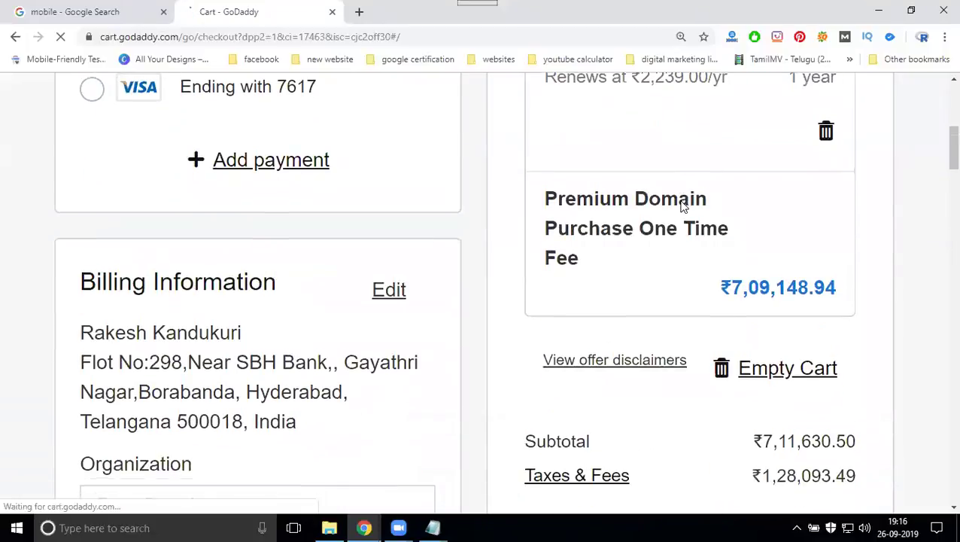
pyautogui.hotkey('ctrl', '-')
pyautogui.scroll(3, 683, 207)
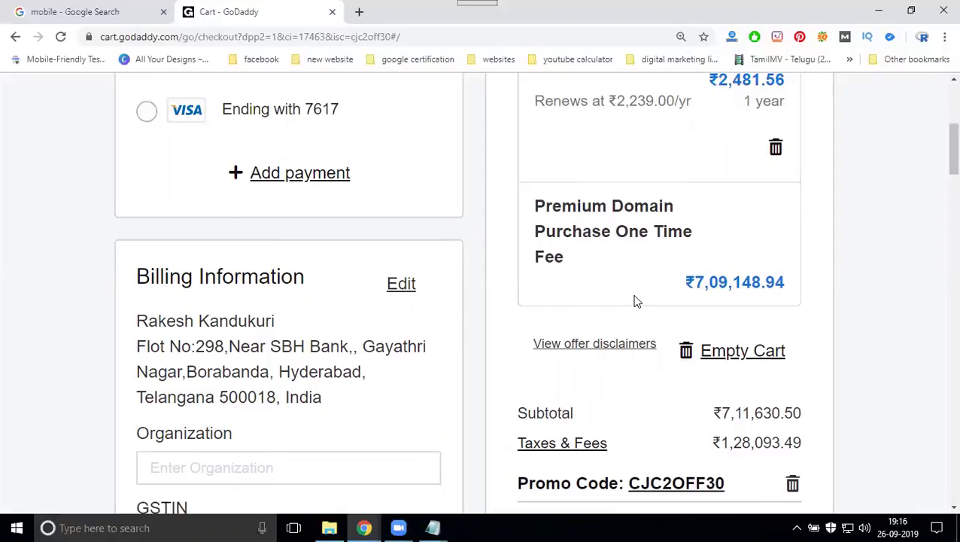
pyautogui.scroll(-4, 636, 302)
pyautogui.moveTo(637, 260); pyautogui.dragTo(767, 260)
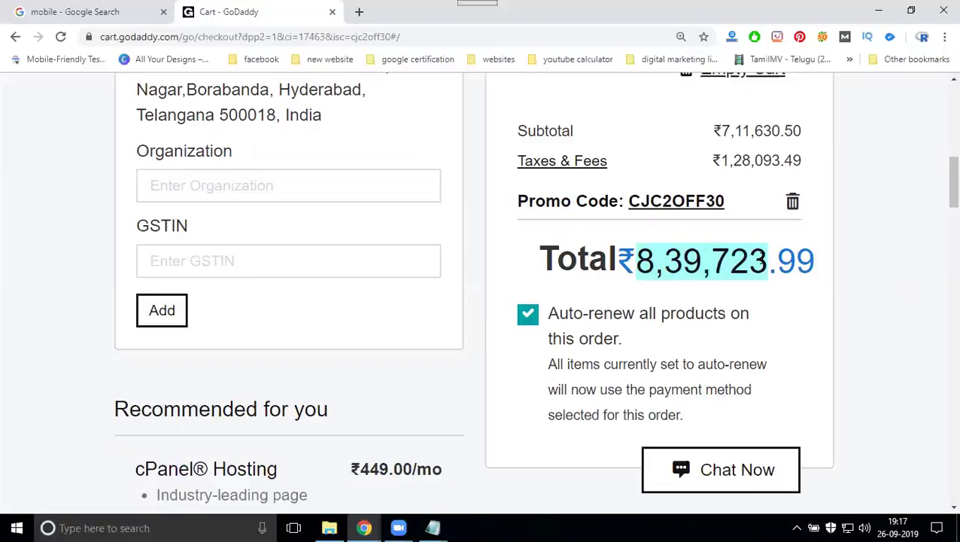
pyautogui.scroll(-1, 763, 260)
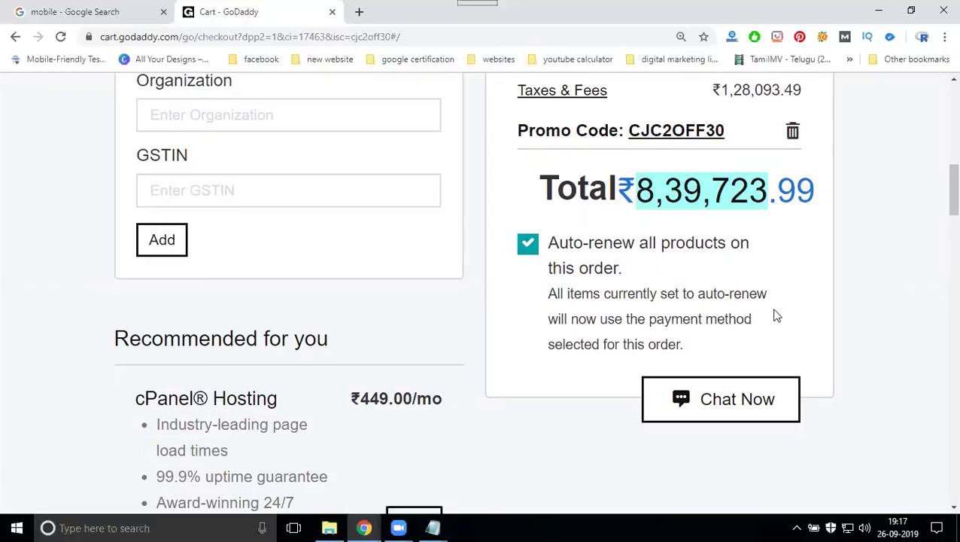
pyautogui.scroll(1, 775, 308)
# Empty the cart of insurances.co, set zoom to 67%, and go to the GoDaddy home page
pyautogui.scroll(2, 783, 211)
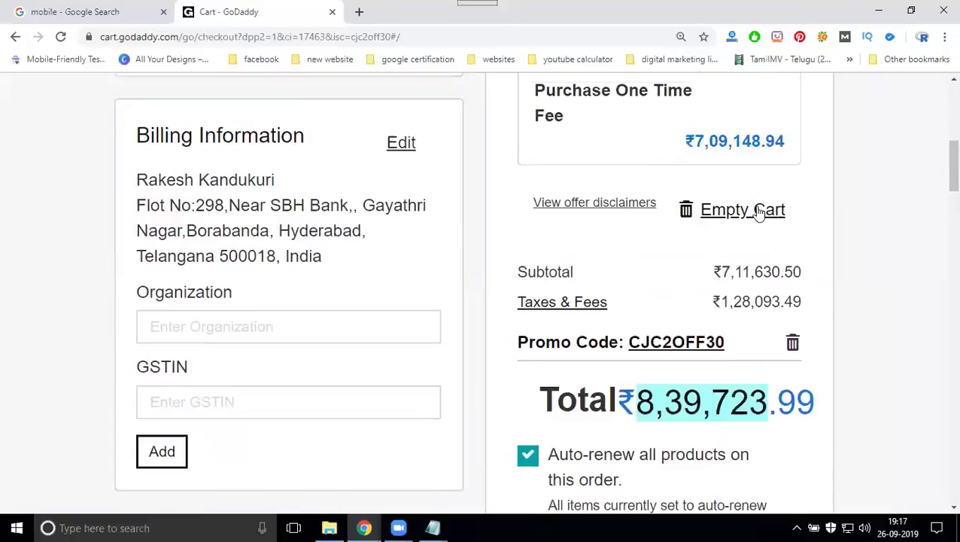
pyautogui.click(758, 213)
pyautogui.click(355, 269)
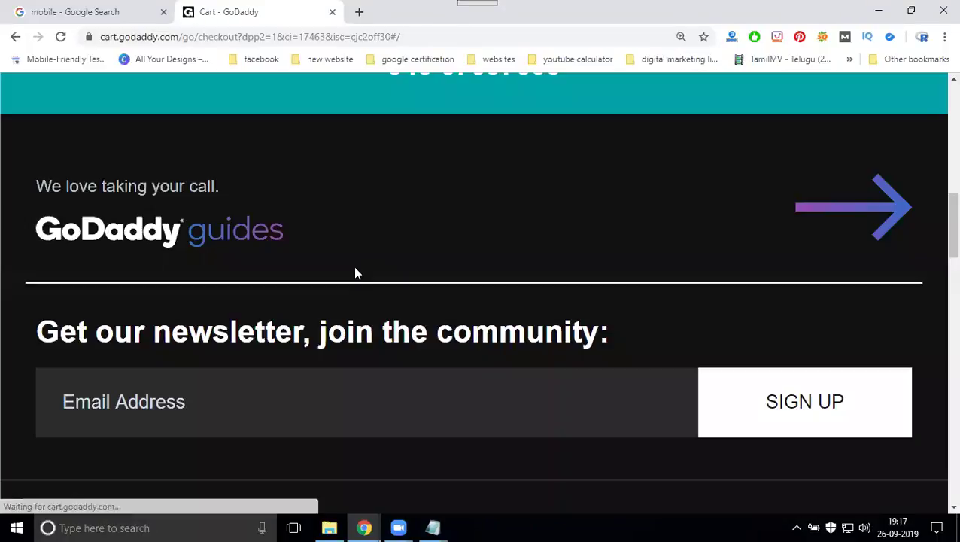
pyautogui.hotkey('ctrl', '-')
pyautogui.hotkey('ctrl', '-')
pyautogui.hotkey('ctrl', '-')
pyautogui.hotkey('ctrl', '-')
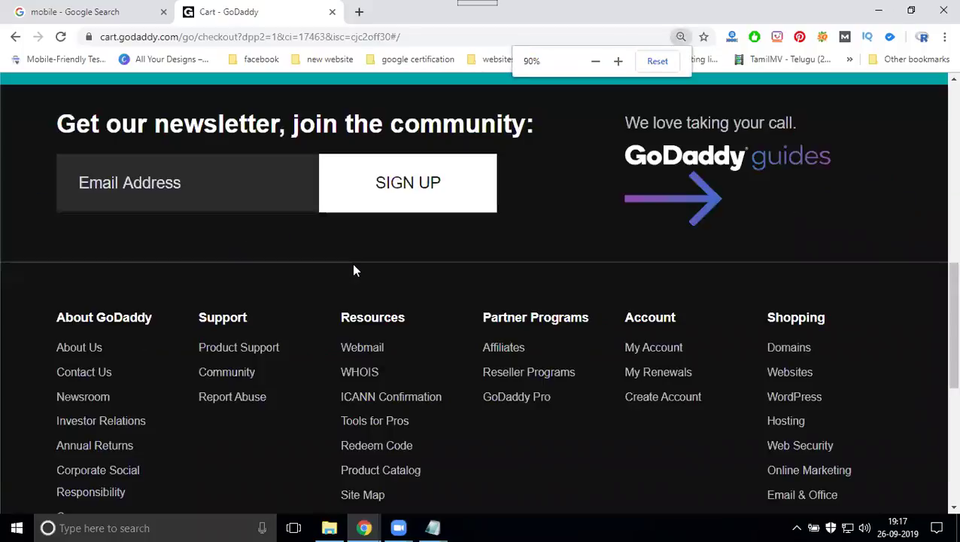
pyautogui.hotkey('ctrl', '-')
pyautogui.hotkey('ctrl', '-')
pyautogui.hotkey('ctrl', '-')
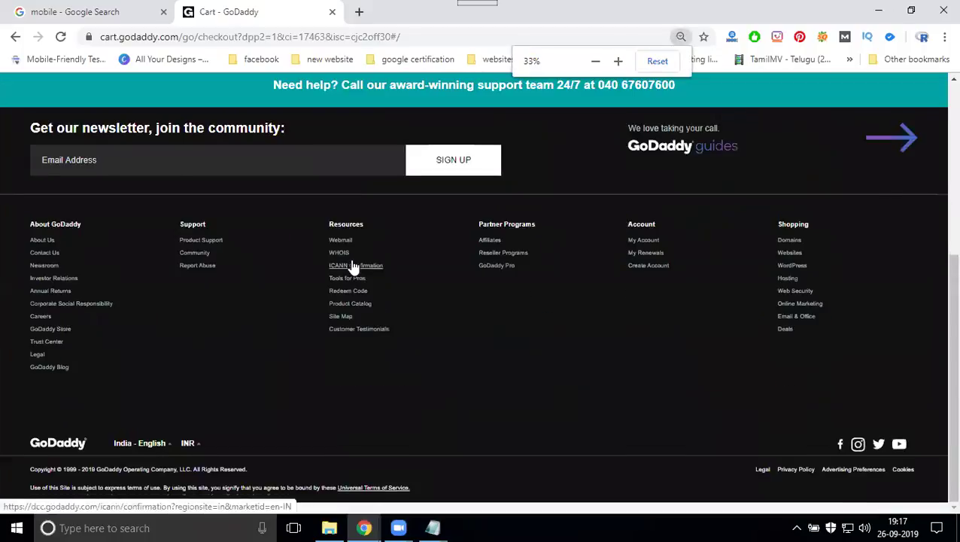
pyautogui.hotkey('ctrl', '+')
pyautogui.hotkey('ctrl', '+')
pyautogui.hotkey('ctrl', '+')
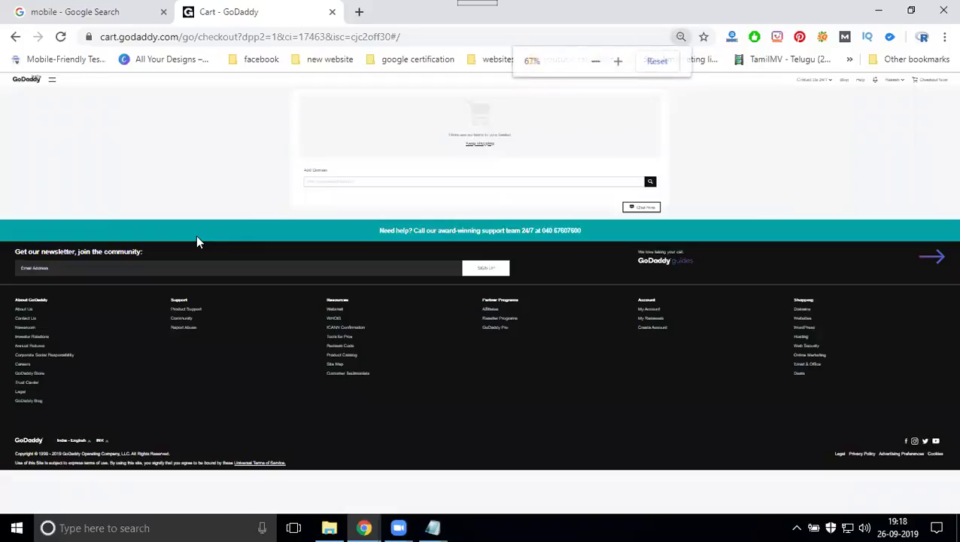
pyautogui.click(72, 92)
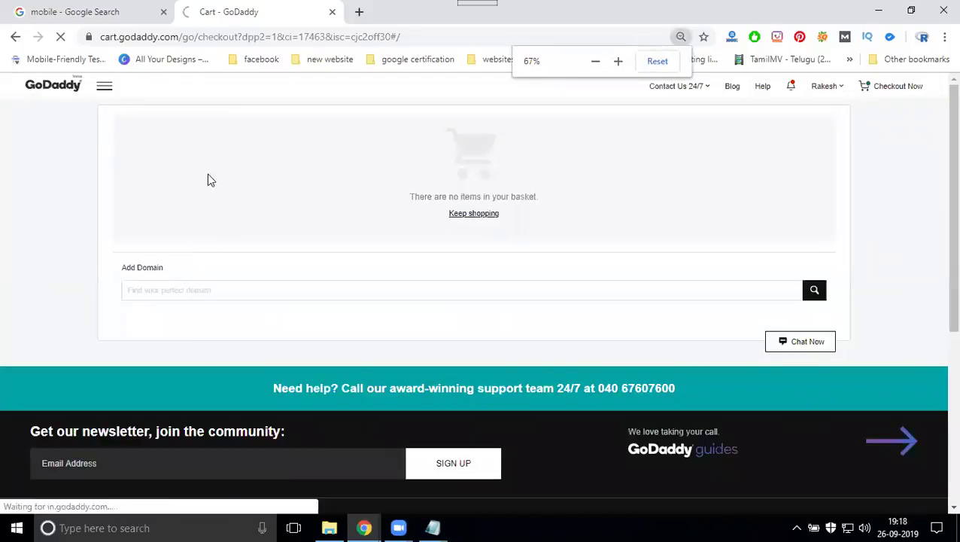